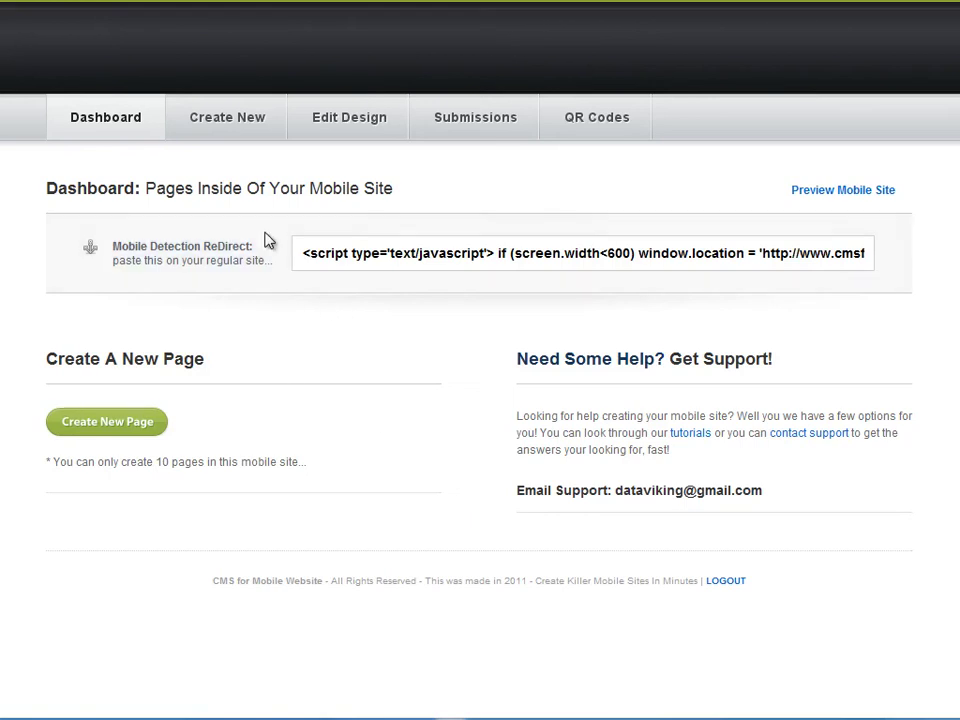
Start a new content page from the page-creation screen.
left_click(224, 130)
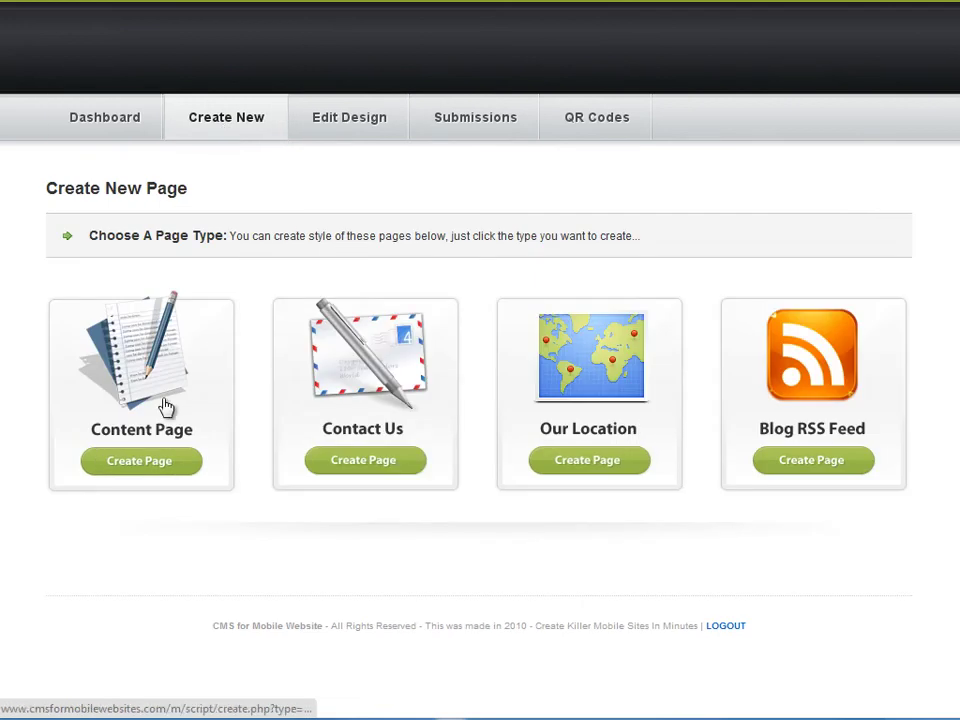
left_click(166, 398)
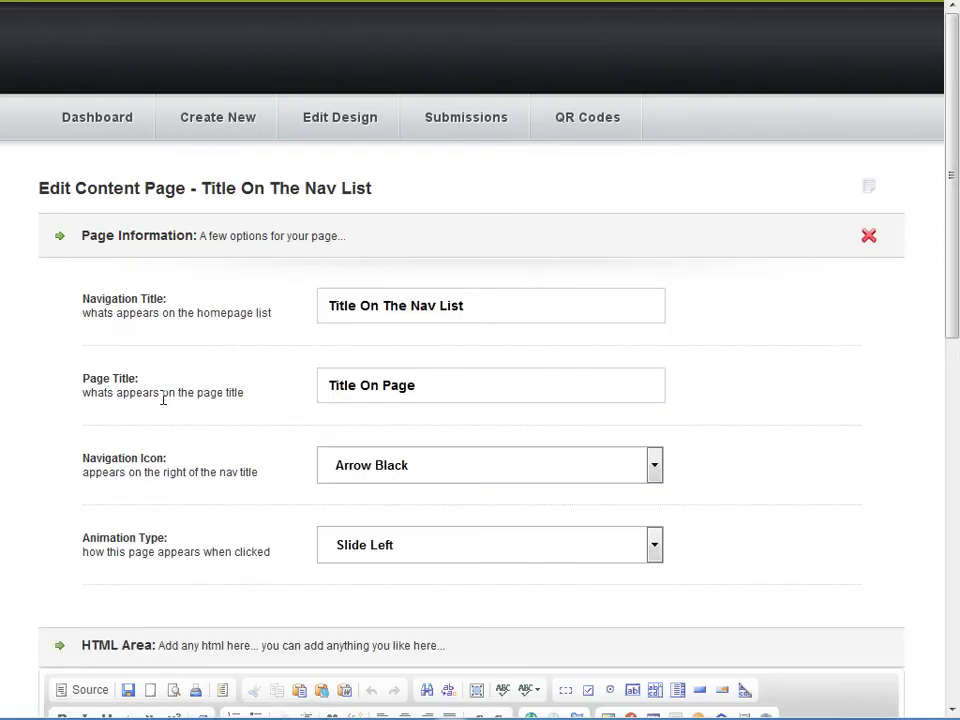
scroll(163, 398, "down", 2)
scroll(163, 398, "up", 2)
scroll(163, 398, "down", 5)
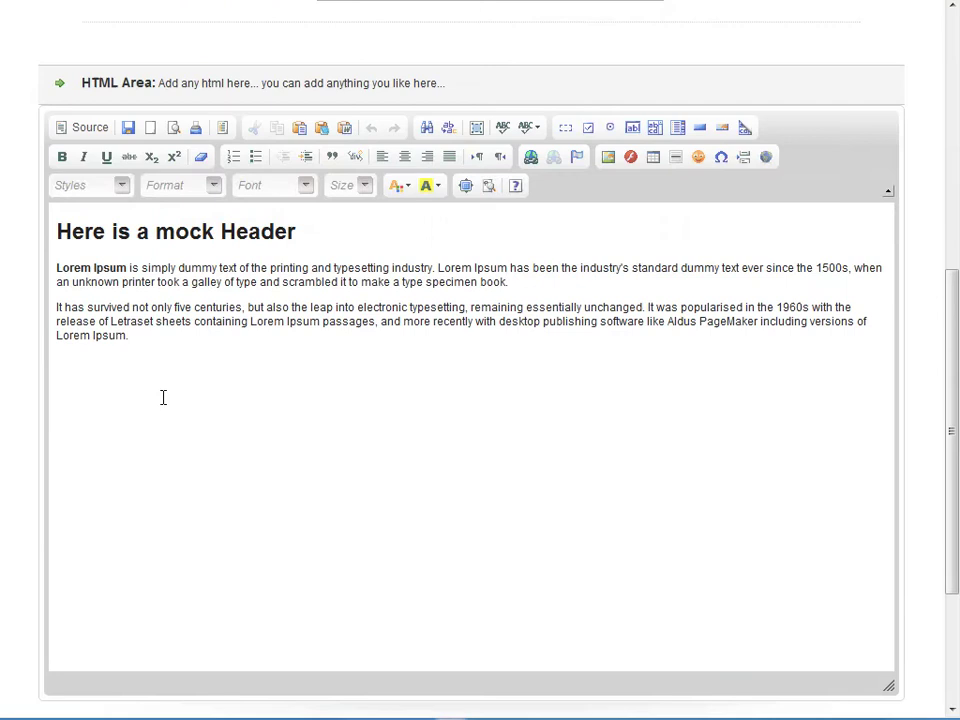
scroll(163, 398, "up", 5)
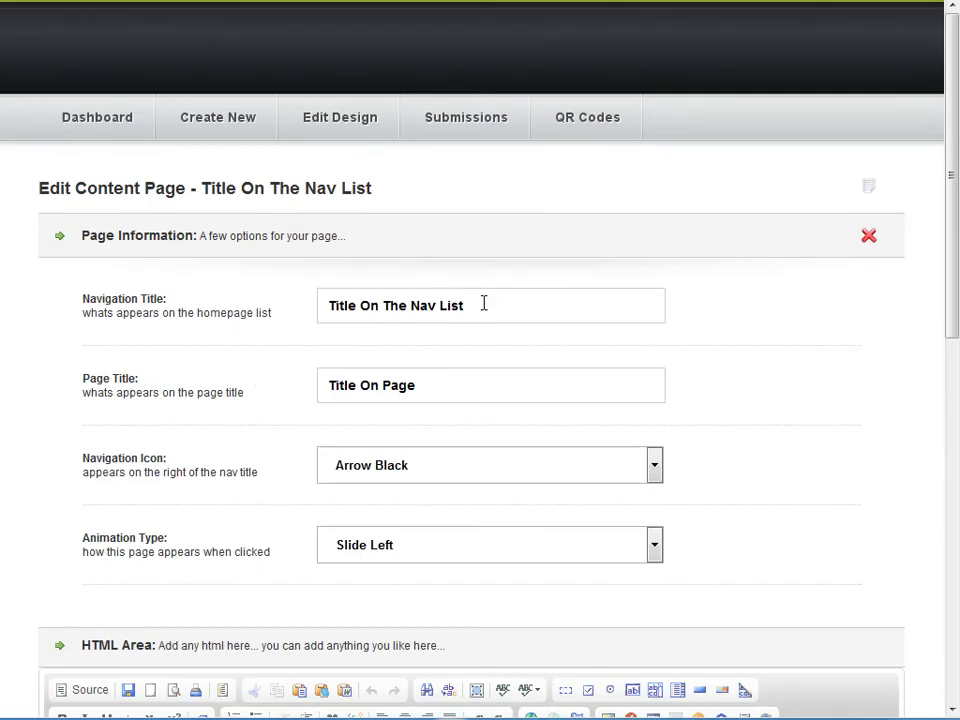
Set the navigation title to About and page title to 'CMS for Mobile Websites'.
left_click_drag(484, 302, 80, 316)
type("About")
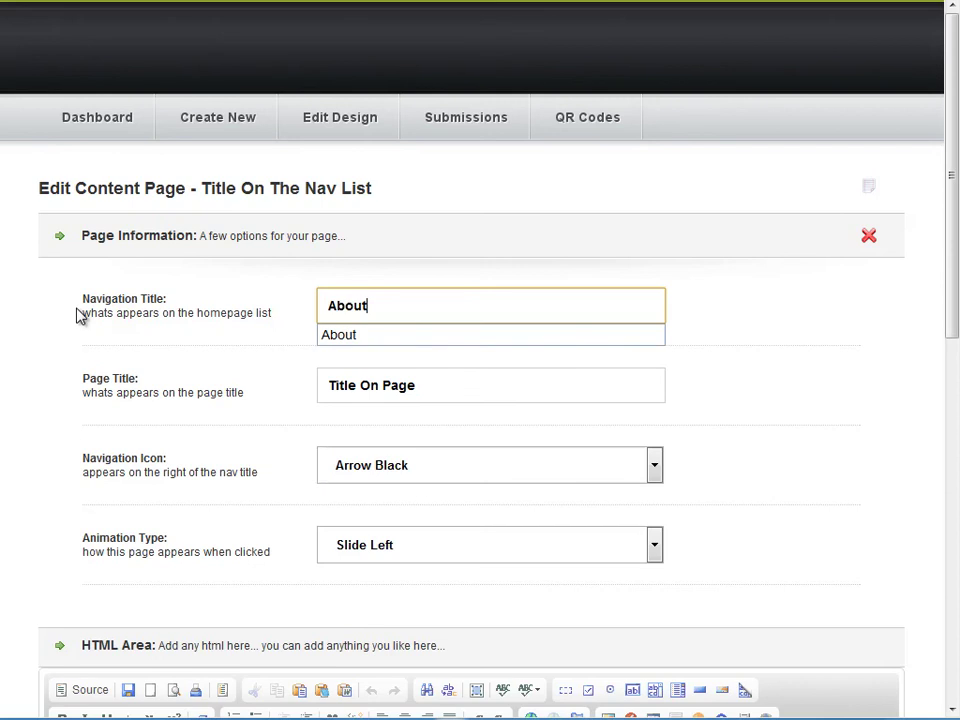
left_click(352, 366)
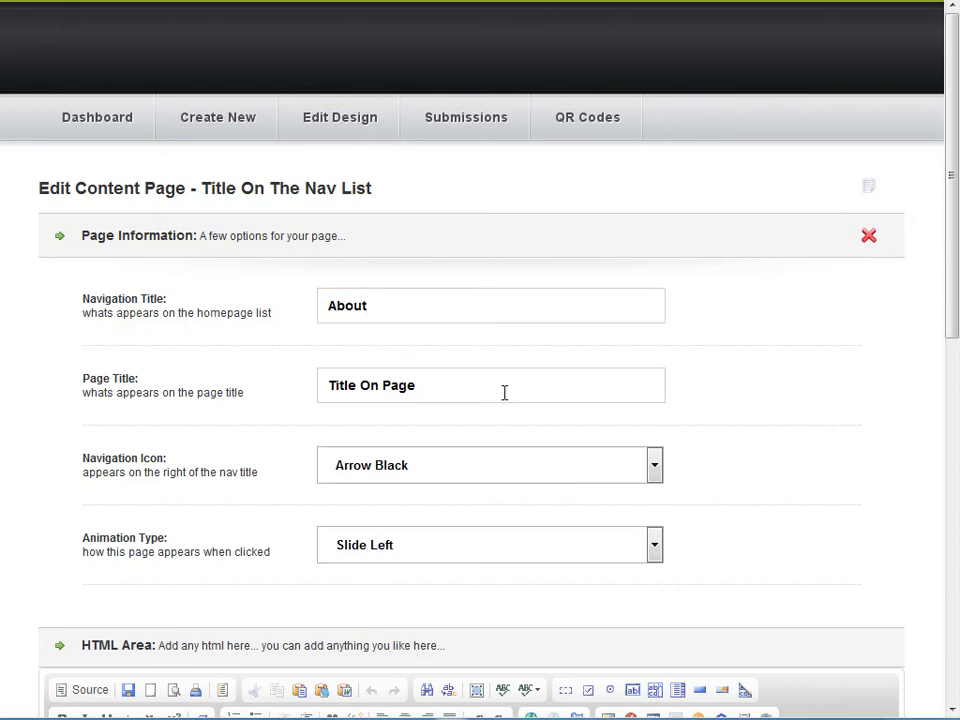
left_click_drag(506, 392, 140, 382)
type("CM")
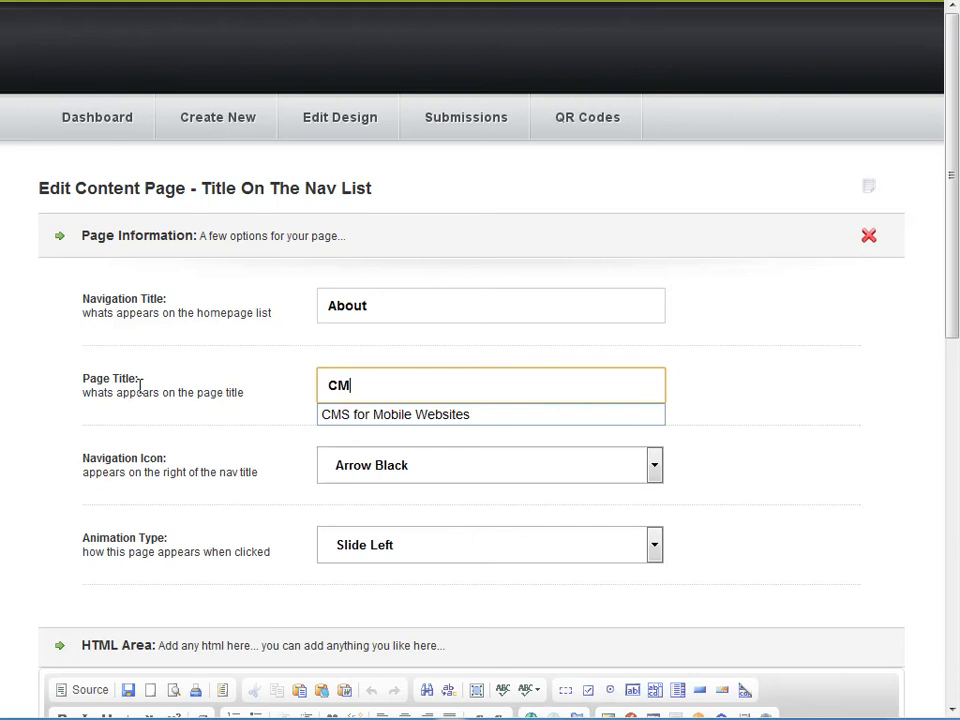
key("Down")
key("Return")
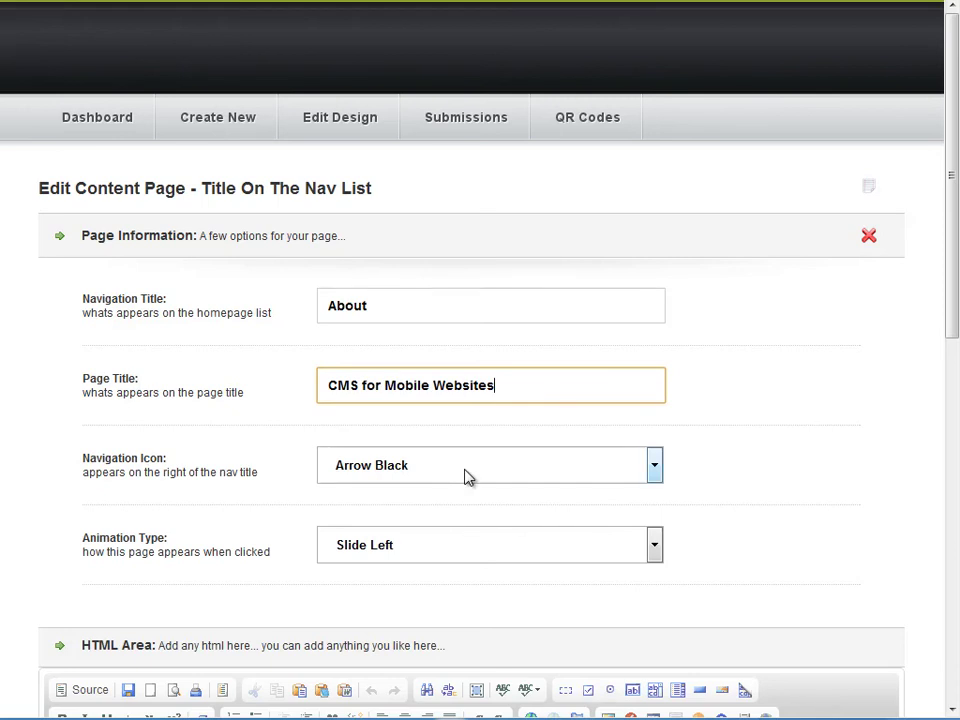
left_click(746, 420)
Review the entered title fields on the content page form.
scroll(746, 420, "down", 2)
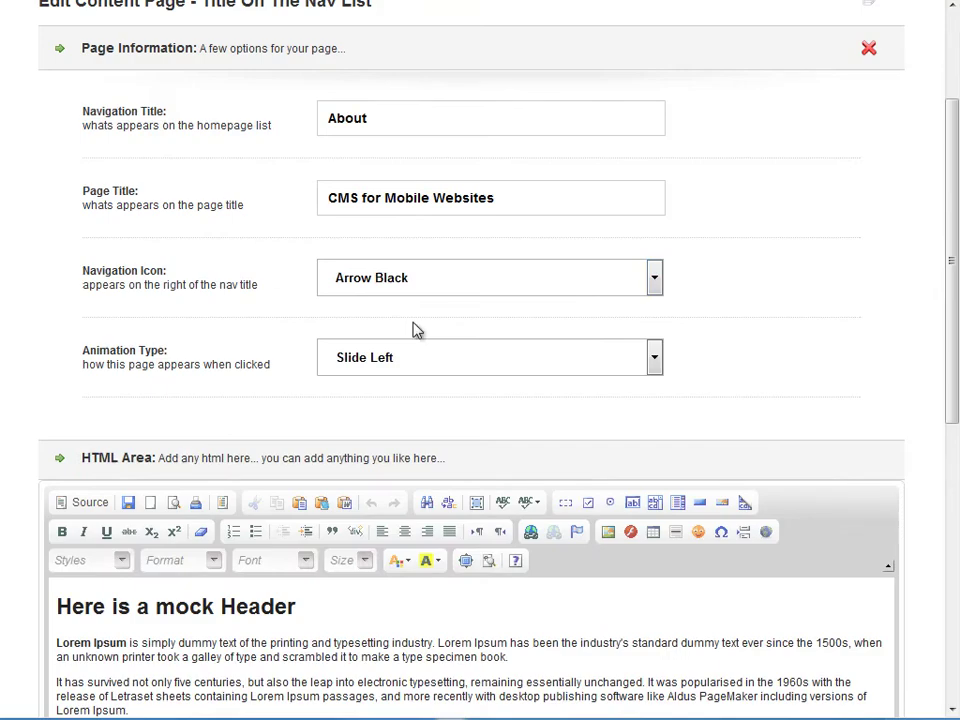
left_click_drag(90, 268, 199, 274)
scroll(199, 274, "up", 1)
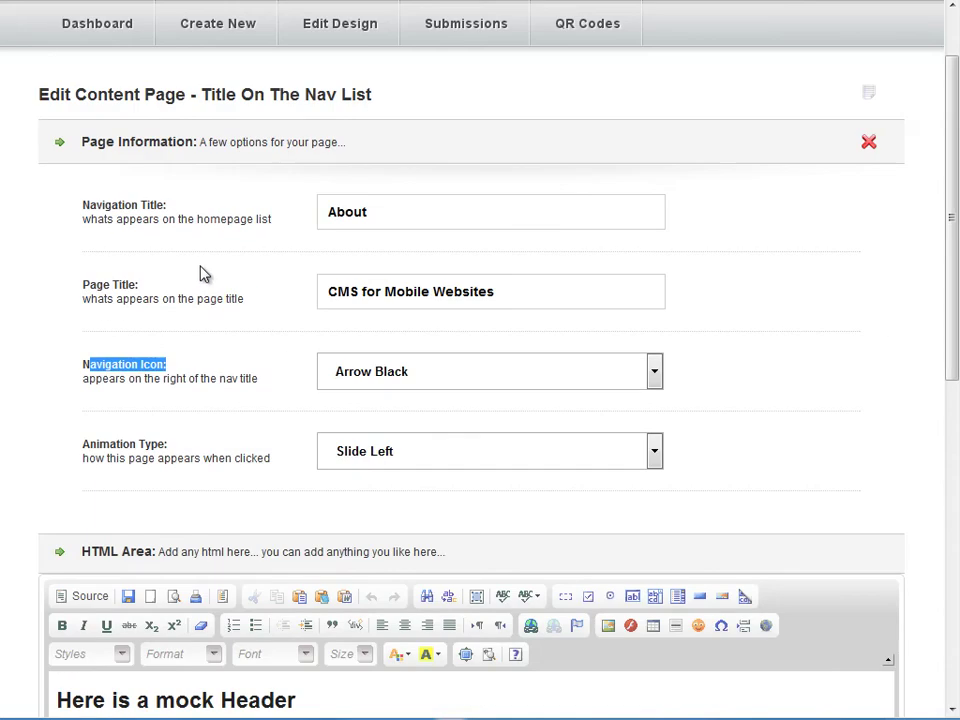
left_click(380, 222)
left_click(456, 298)
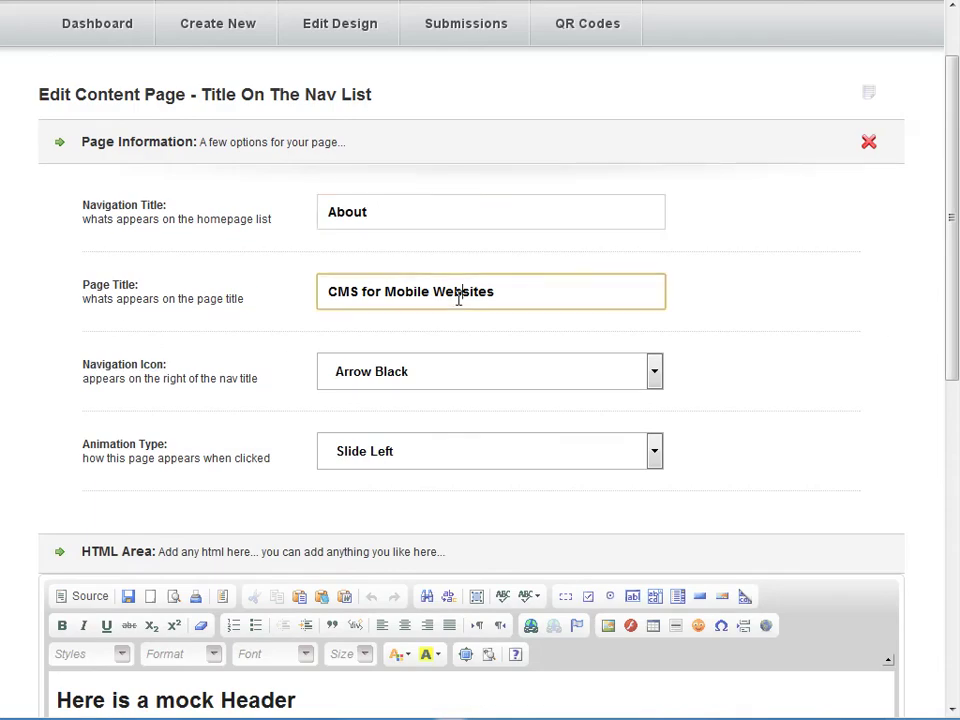
left_click(407, 220)
left_click(471, 288)
Choose People White as the navigation icon and keep the Slide Left animation.
left_click(488, 369)
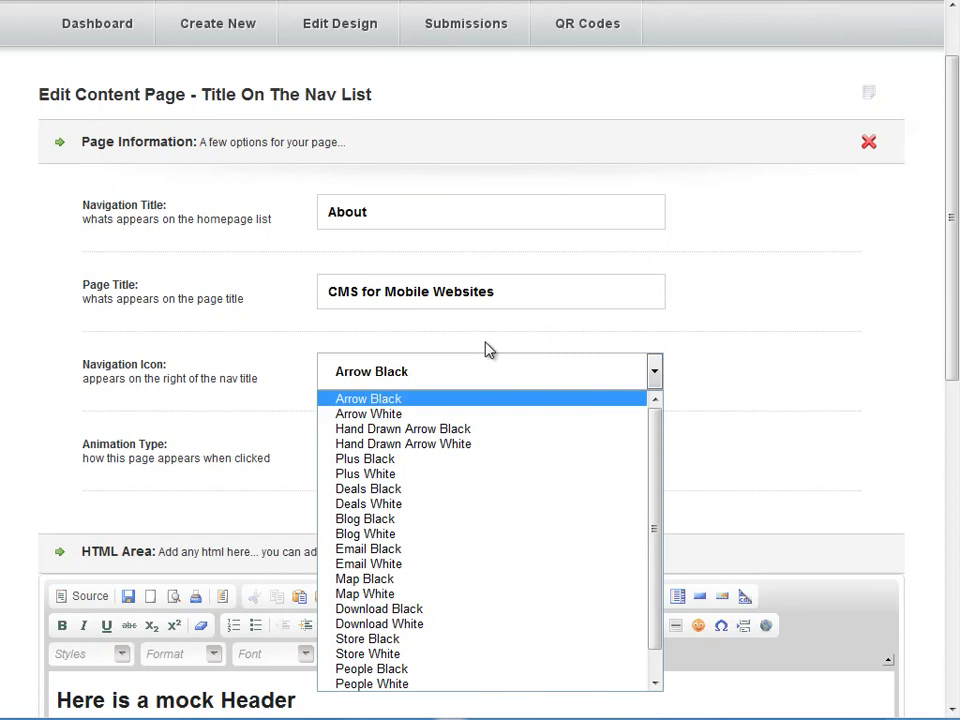
left_click(214, 371)
scroll(350, 330, "down", 1)
left_click(396, 274)
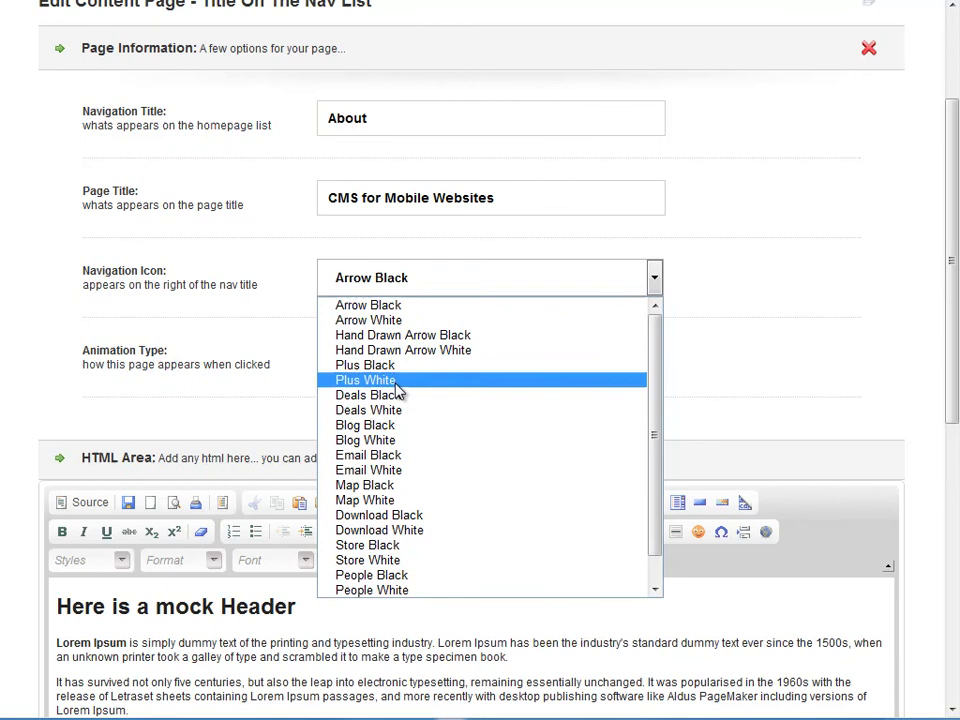
scroll(403, 422, "down", 1)
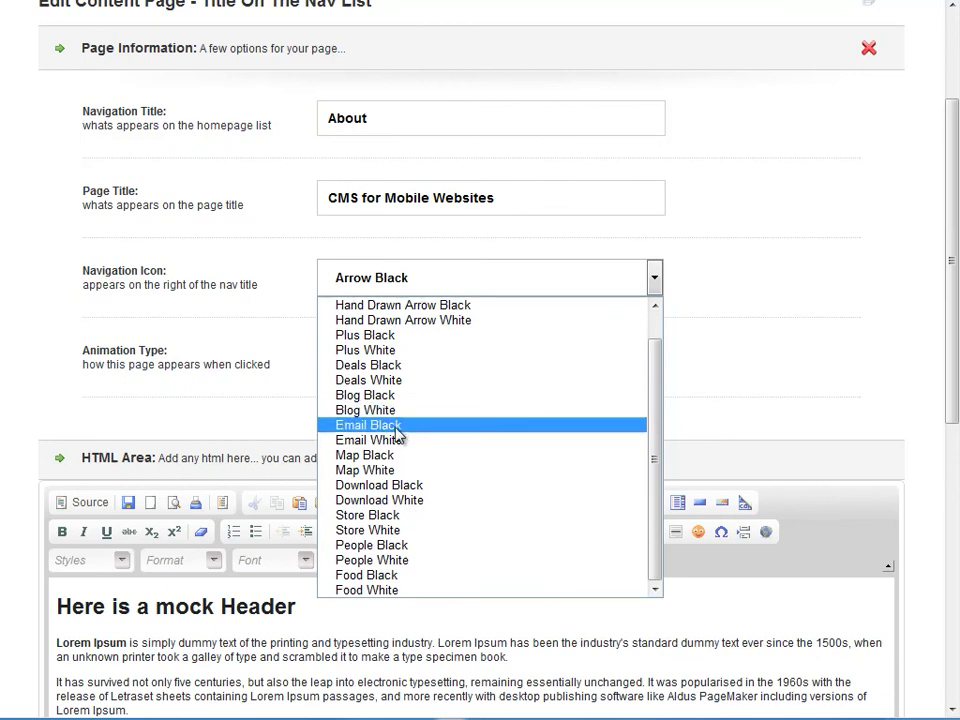
left_click(378, 562)
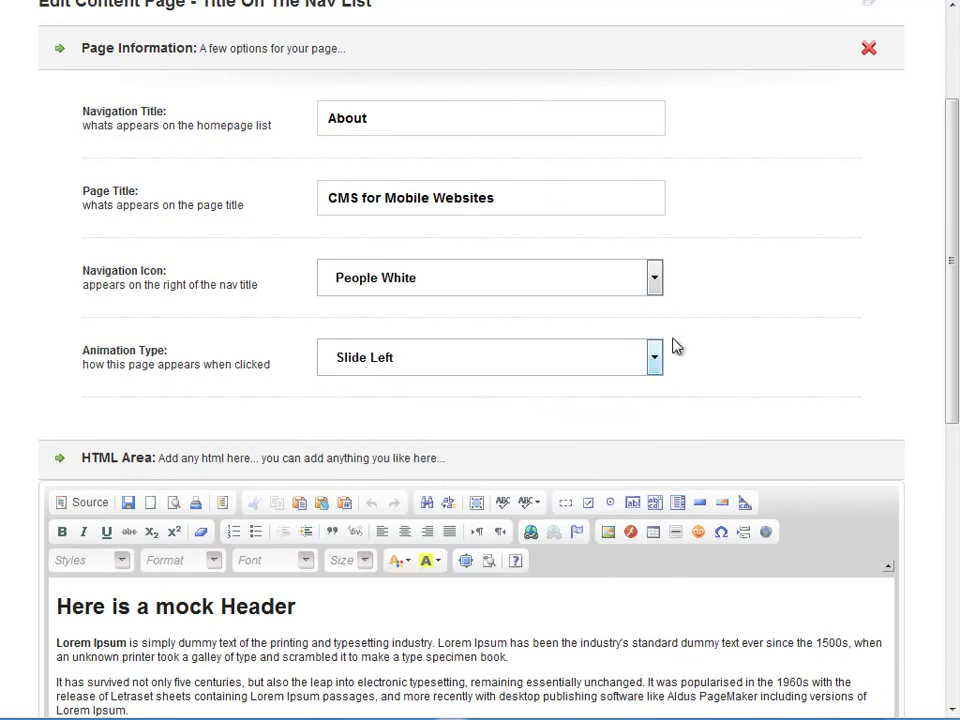
left_click(597, 369)
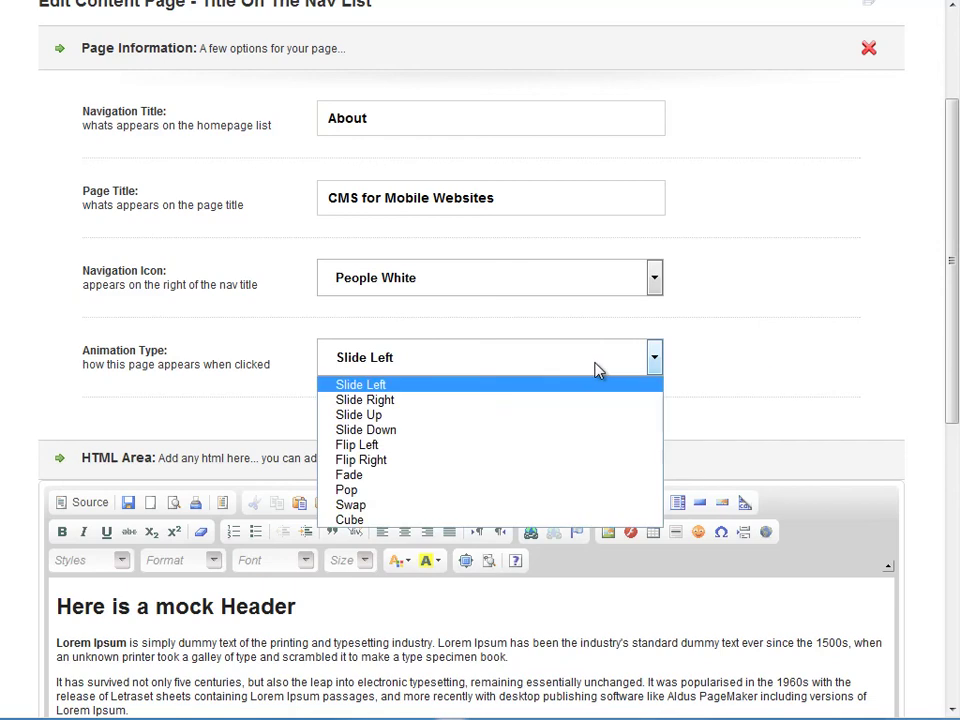
left_click(728, 367)
Leave the animation unchanged and move into the page body editor.
scroll(730, 367, "down", 1)
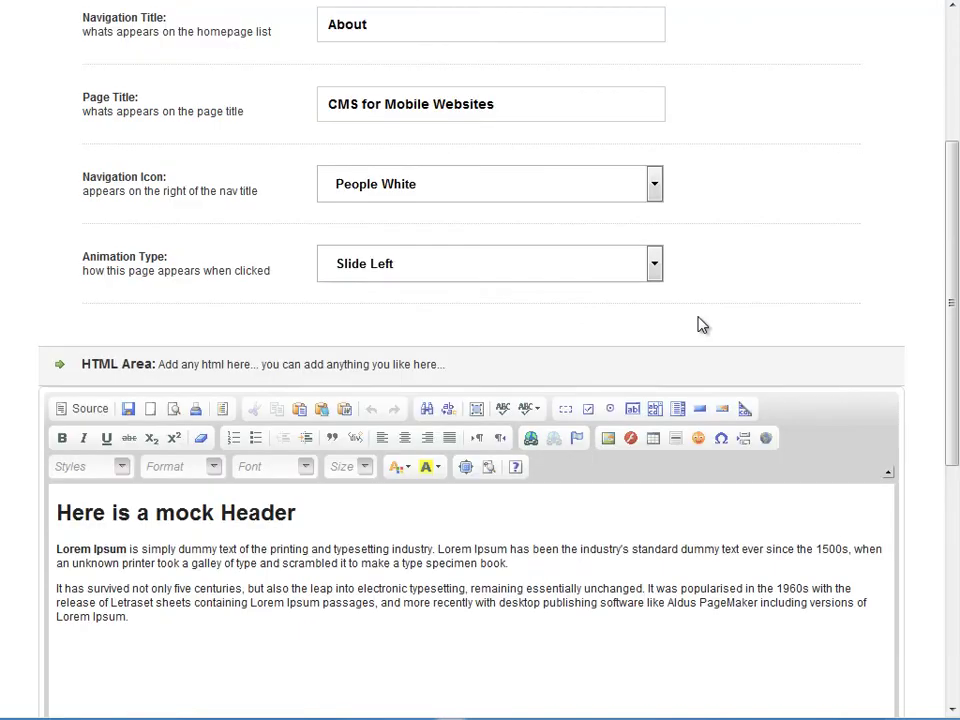
left_click(614, 278)
left_click(674, 288)
left_click(606, 662)
scroll(608, 640, "down", 2)
scroll(608, 621, "down", 1)
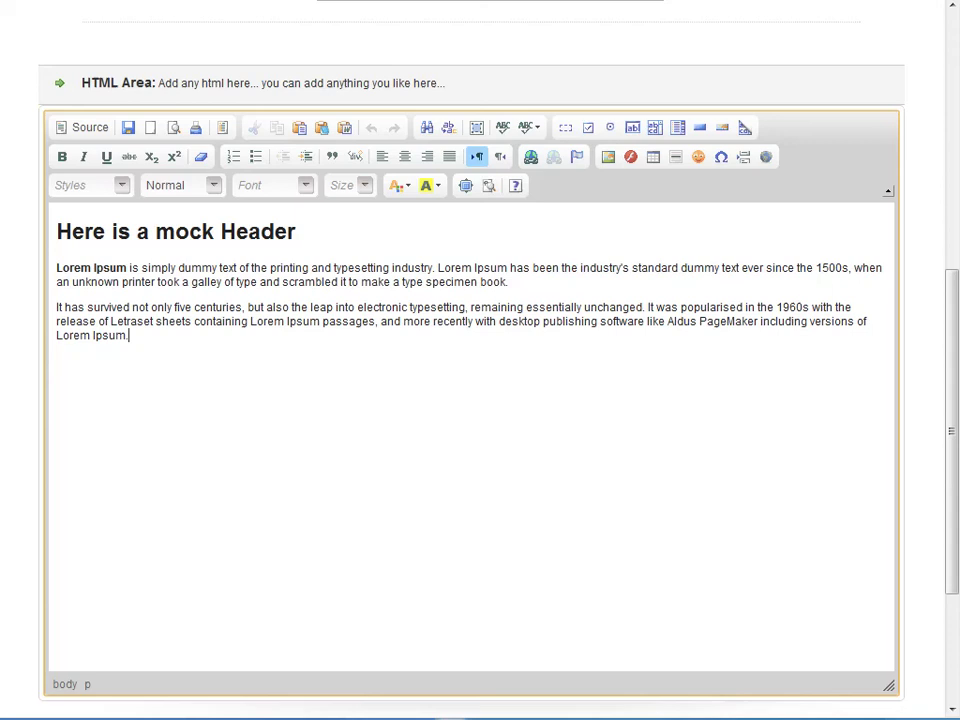
key("Tab")
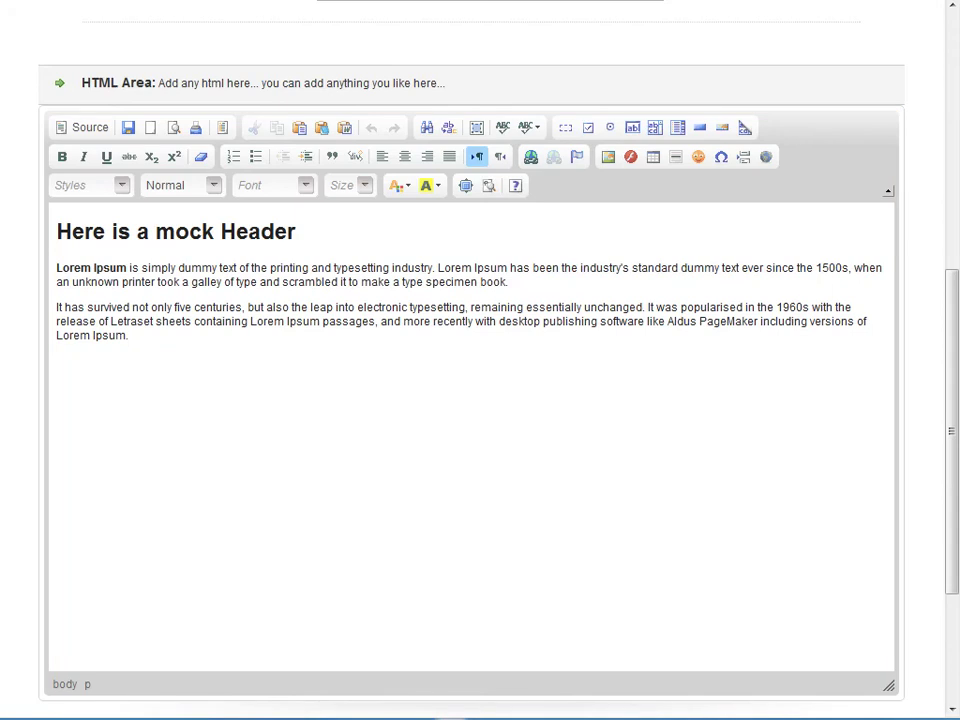
Paste the mobile features text over the mock body, re-pasting it as plain text in Source view.
left_click(249, 372)
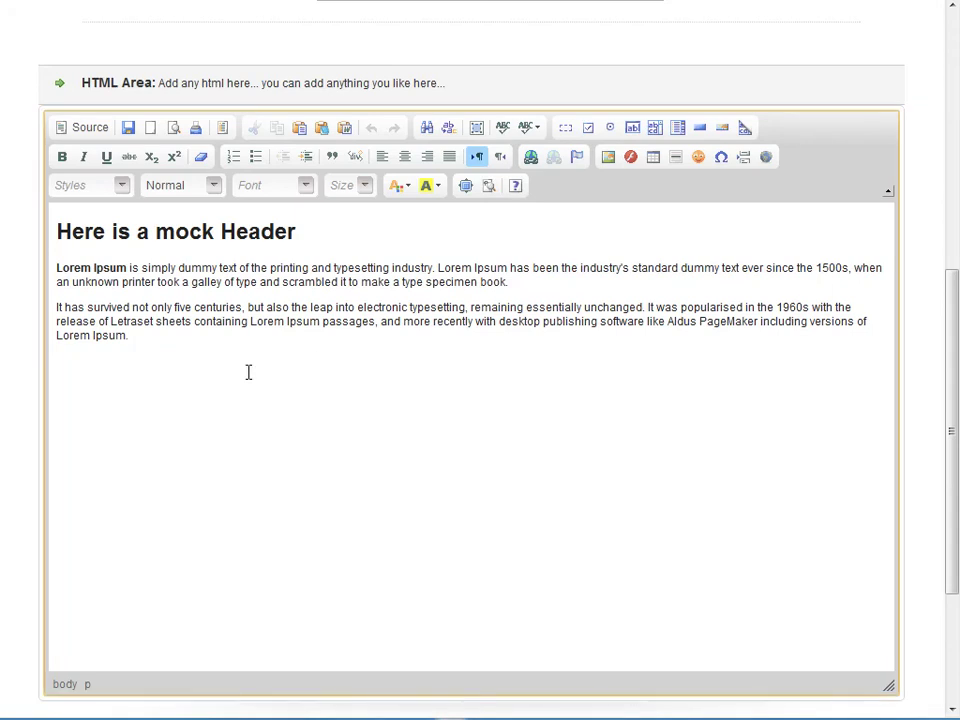
key("ctrl+a")
key("ctrl+v")
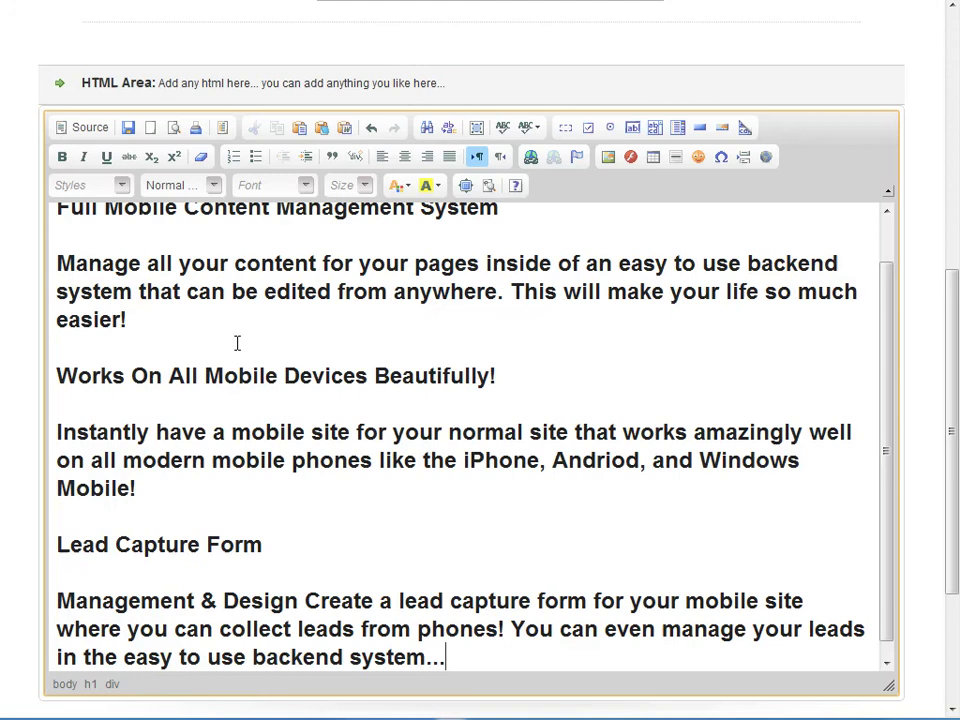
left_click(82, 127)
key("ctrl+a")
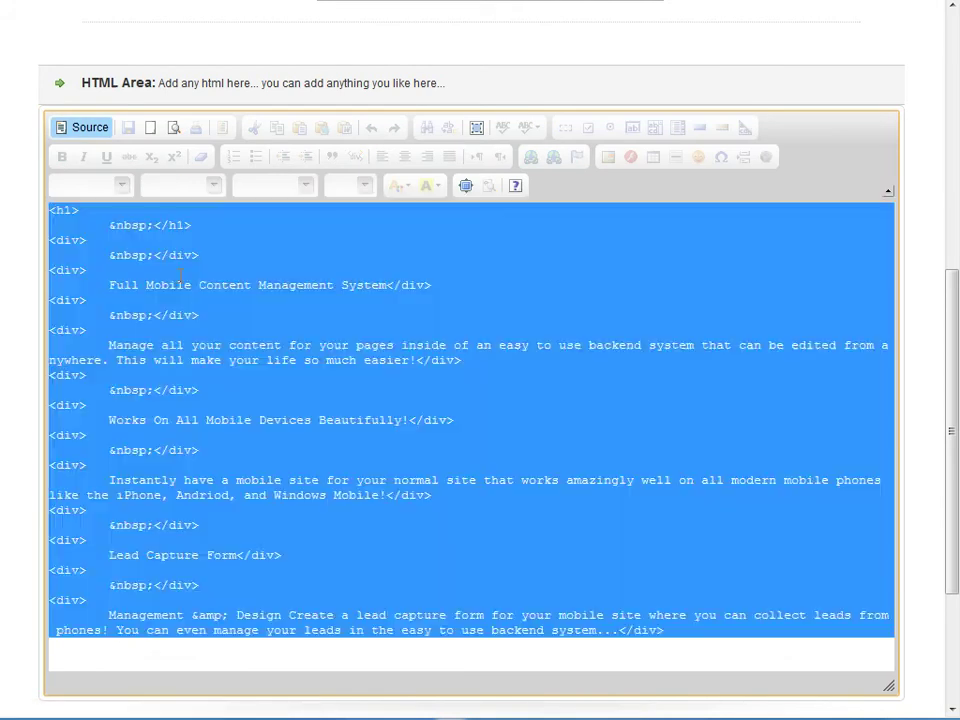
type("Full Mobile Content Management System  Manage all your content for your pages inside of an easy to use backend system that can be edited from anywhere. This will make your life so much easier!  Works On All Mobile Devices Beautifully!  Instantly have a mobile site for your normal site that works amazingly well on all modern mobile phones like the iPhone, Andriod, and Windows Mobile!  Lead Capture Form  Management & Design Create a lead capture form for your mobile site where you can collect leads from phones! You can even manage your leads in the easy to use backend system...")
left_click(82, 128)
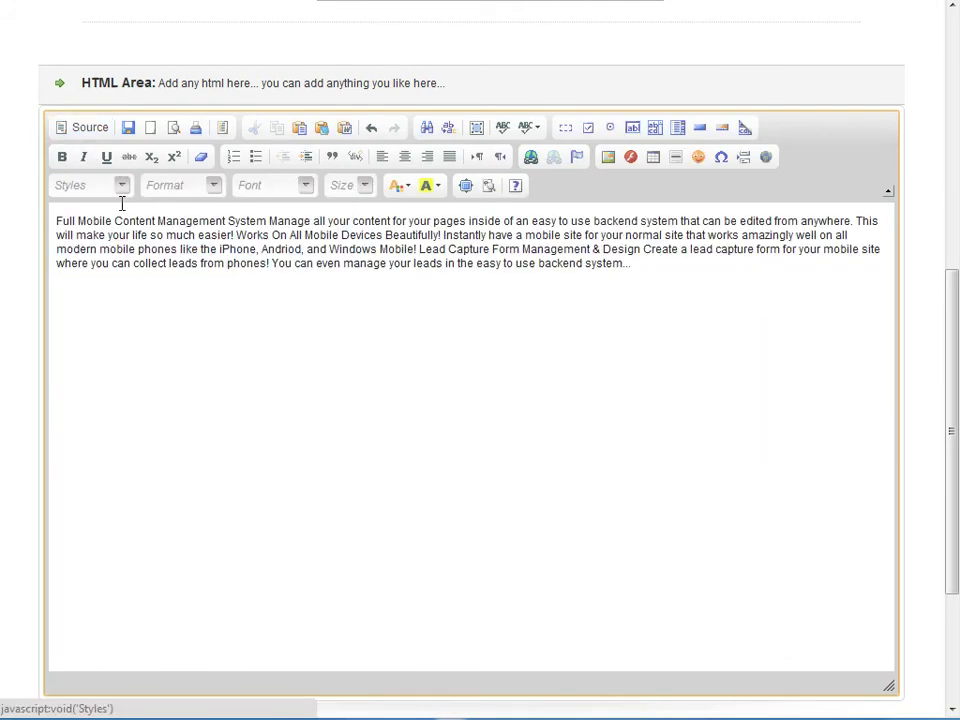
left_click(52, 221)
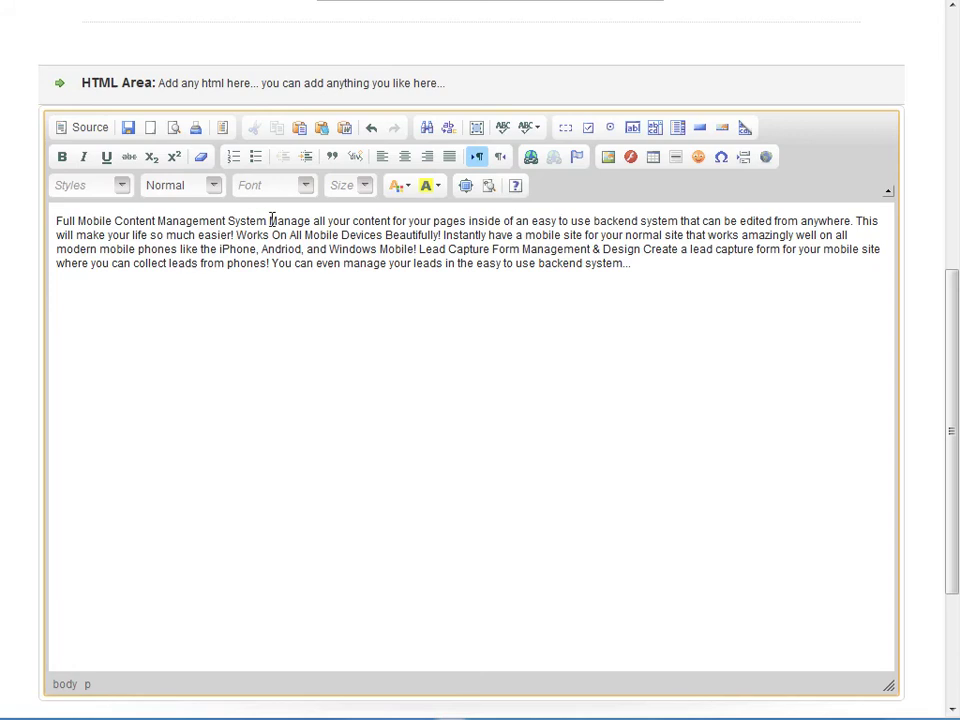
Split the text into paragraphs and bold 'Full Mobile Content Management System' and 'Works On All Mobile Devices Beautifully!'.
left_click(264, 219)
key("Return")
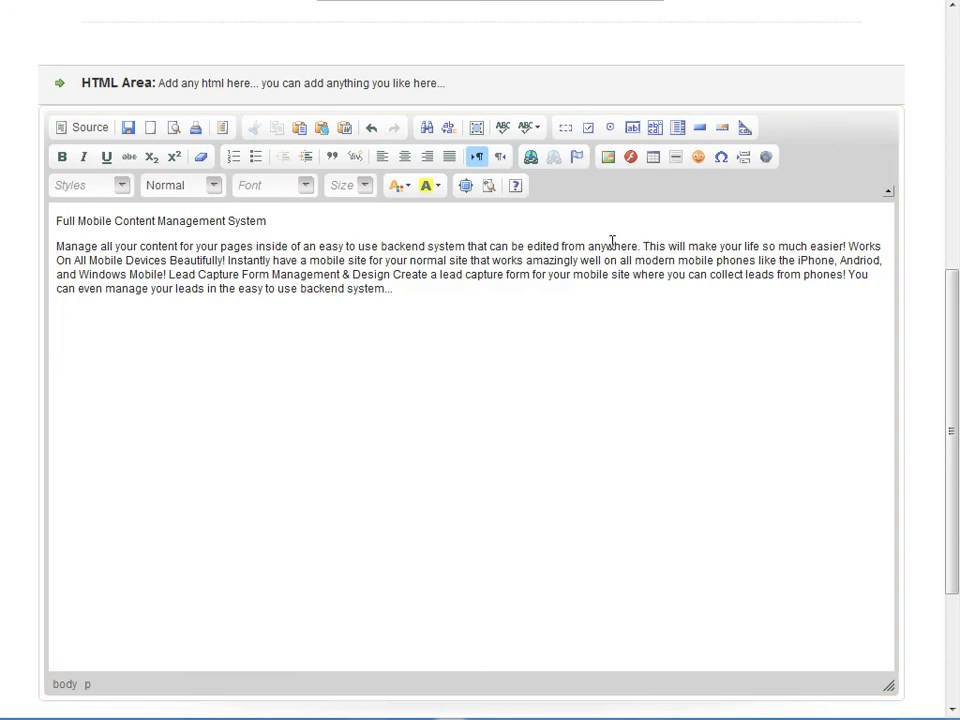
left_click(848, 247)
key("Return")
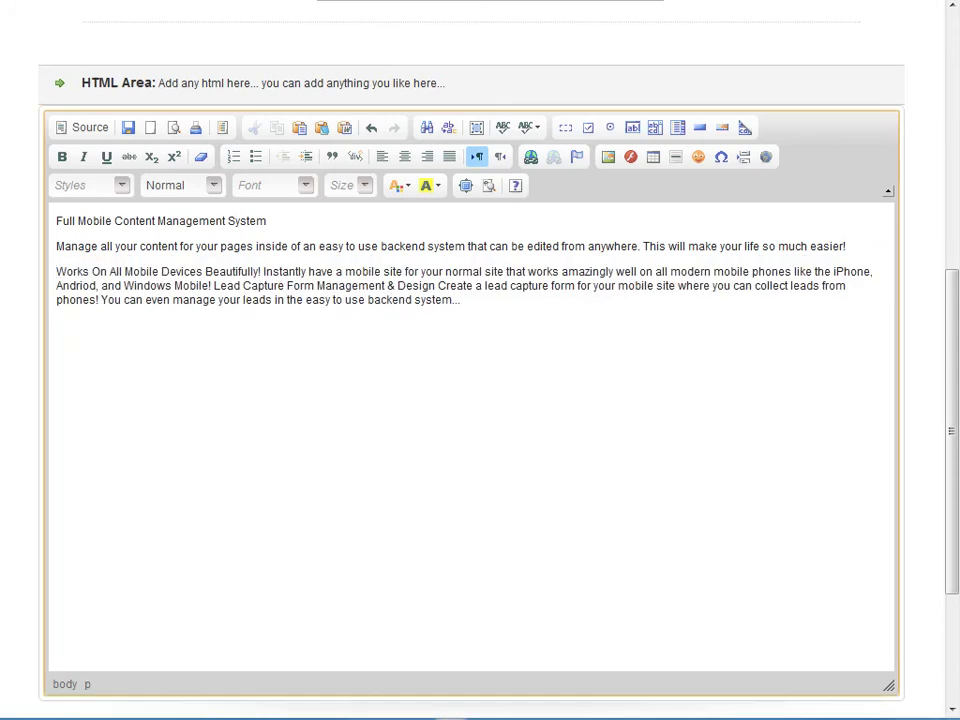
left_click(264, 272)
key("Return")
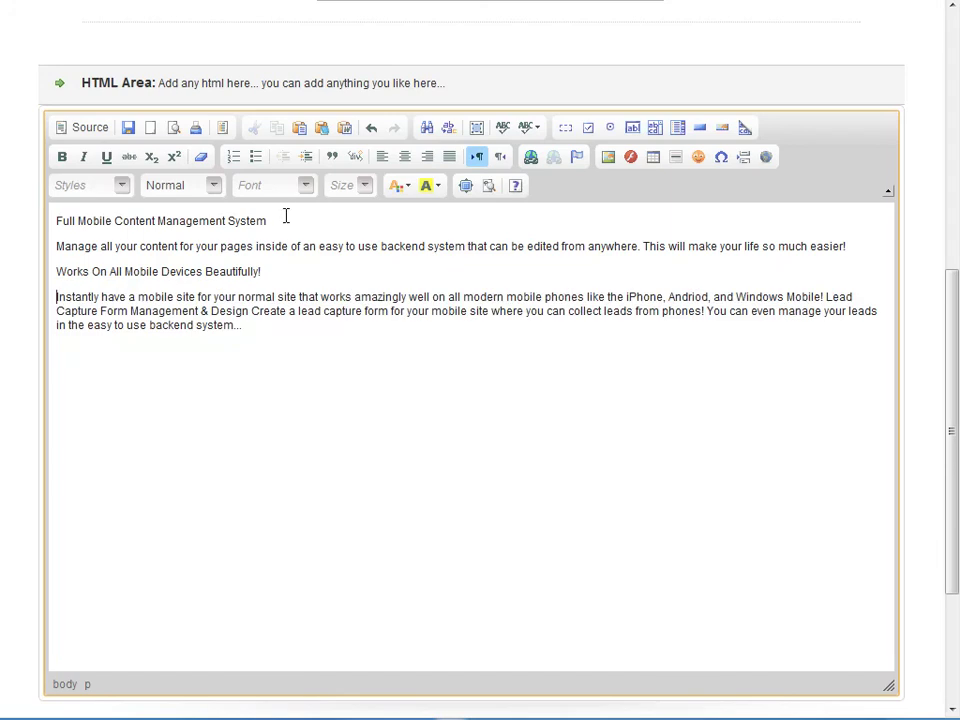
left_click_drag(268, 221, 54, 221)
left_click(61, 157)
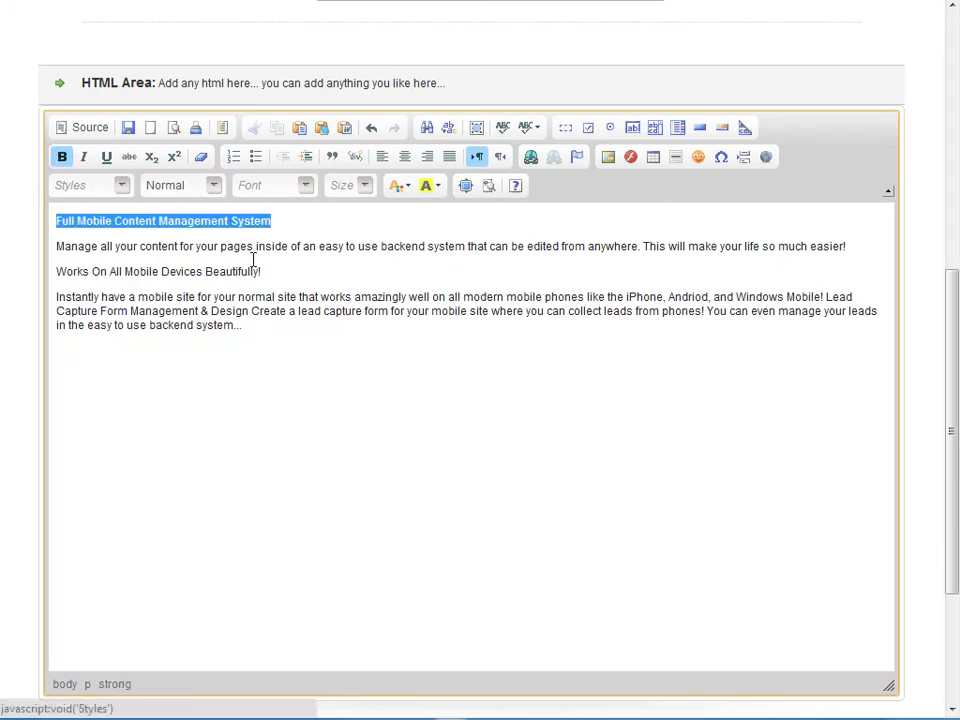
left_click_drag(268, 271, 55, 272)
left_click(61, 157)
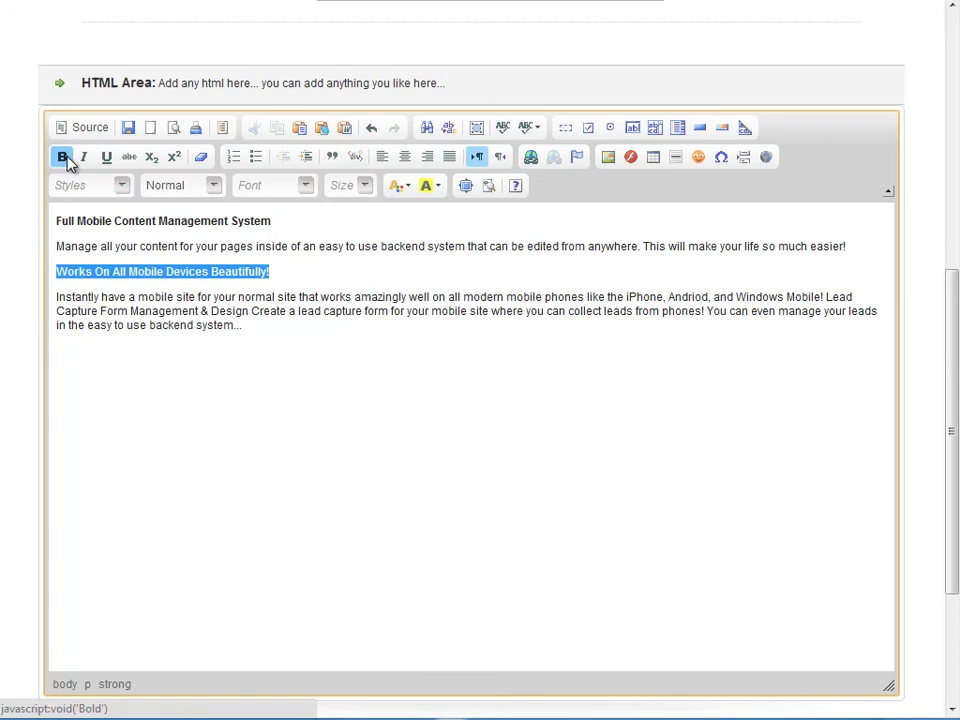
Put 'Lead Capture Form' on its own line and make it bold.
left_click(250, 311)
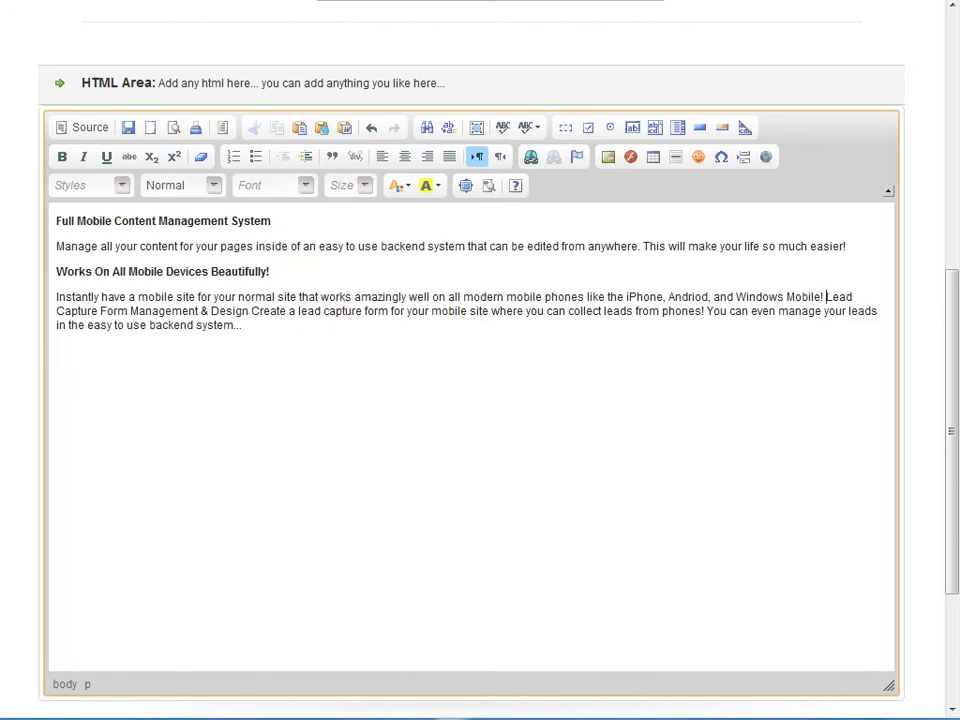
key("Return")
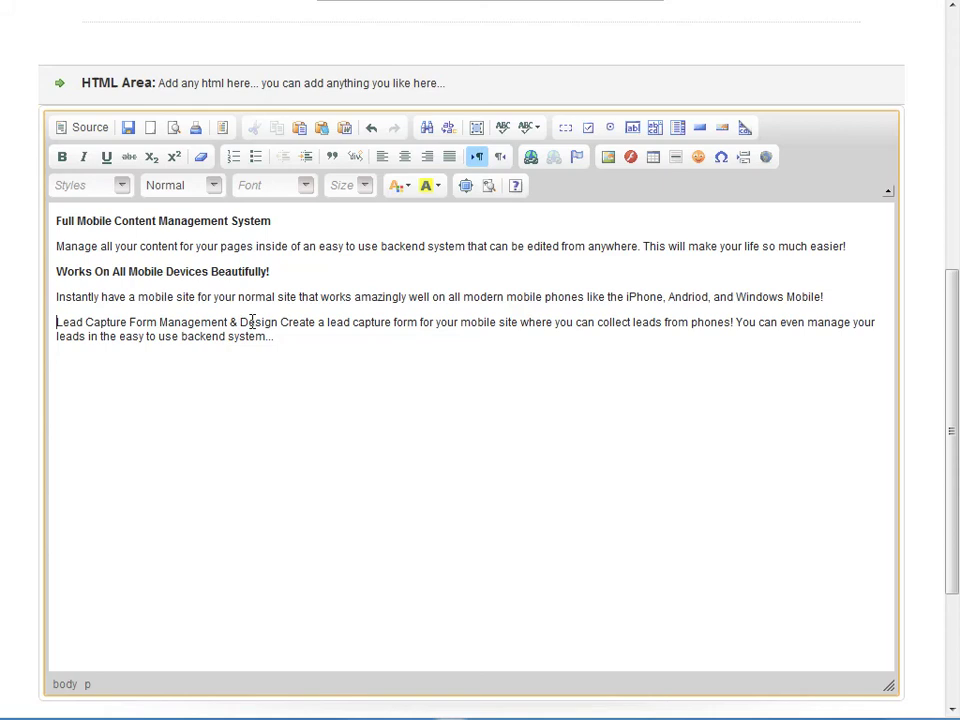
left_click(160, 322)
key("Return")
left_click_drag(299, 318, 57, 322)
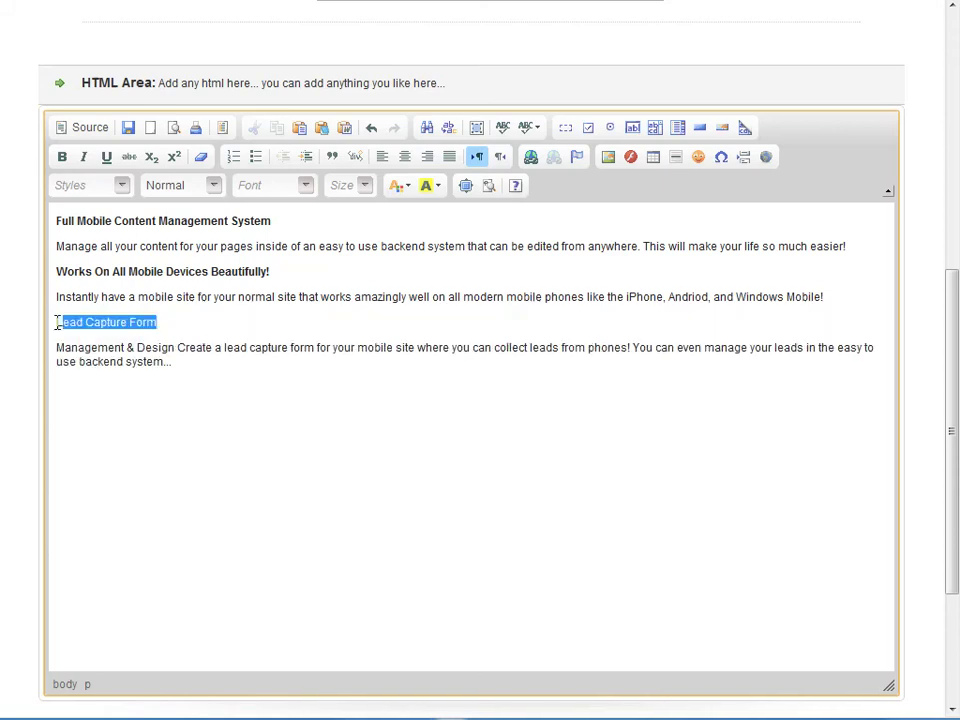
left_click(62, 156)
left_click(305, 421)
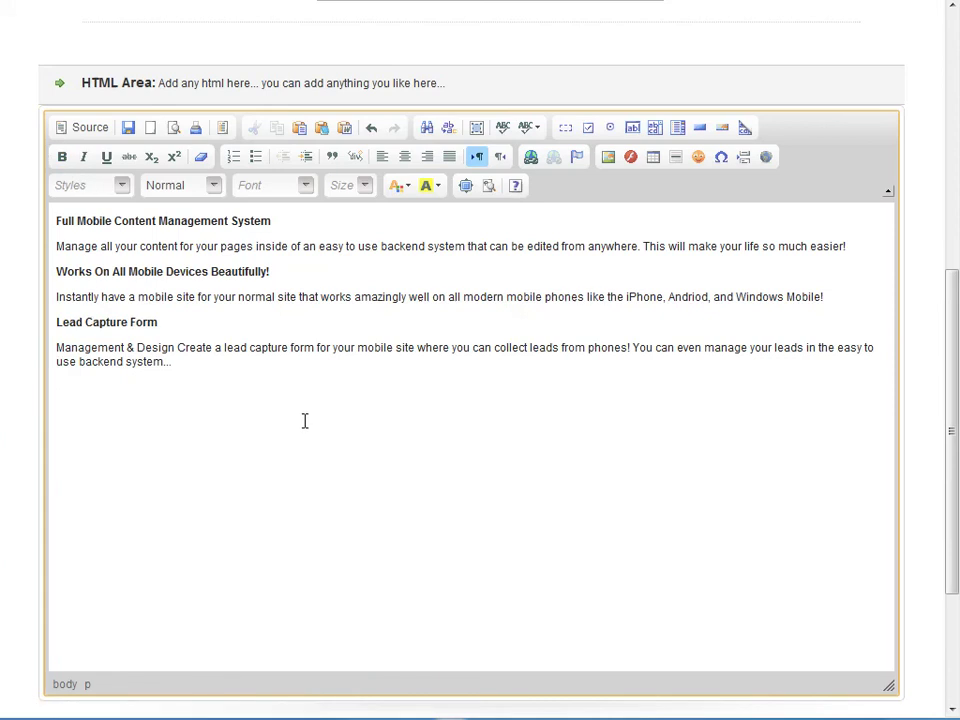
scroll(305, 421, "down", 3)
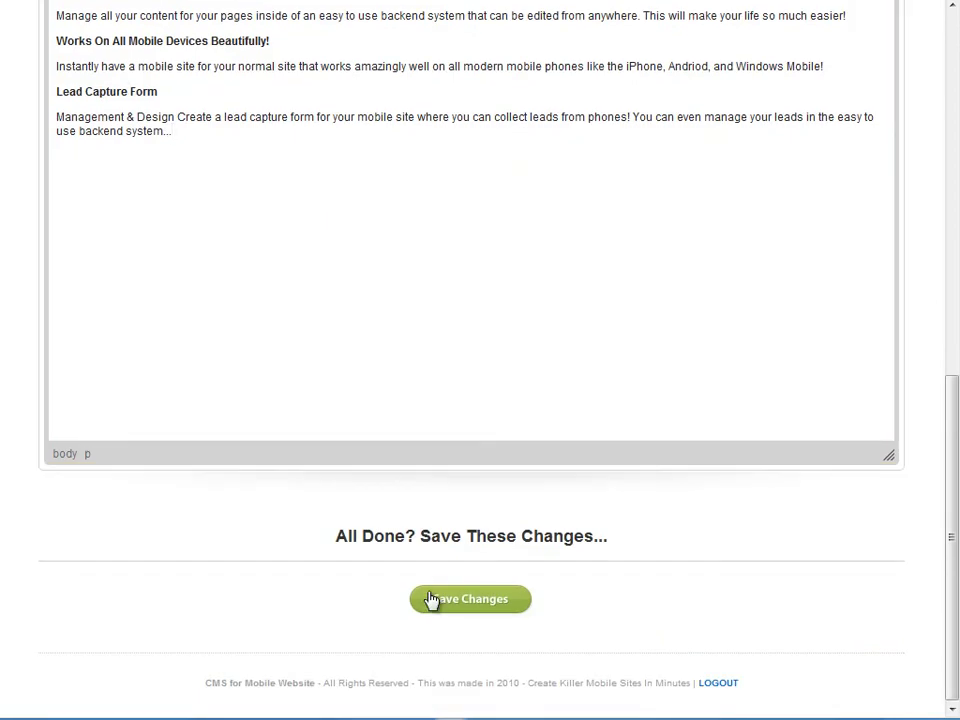
Save the About page and create a new Contact Us page from the dashboard.
left_click(432, 598)
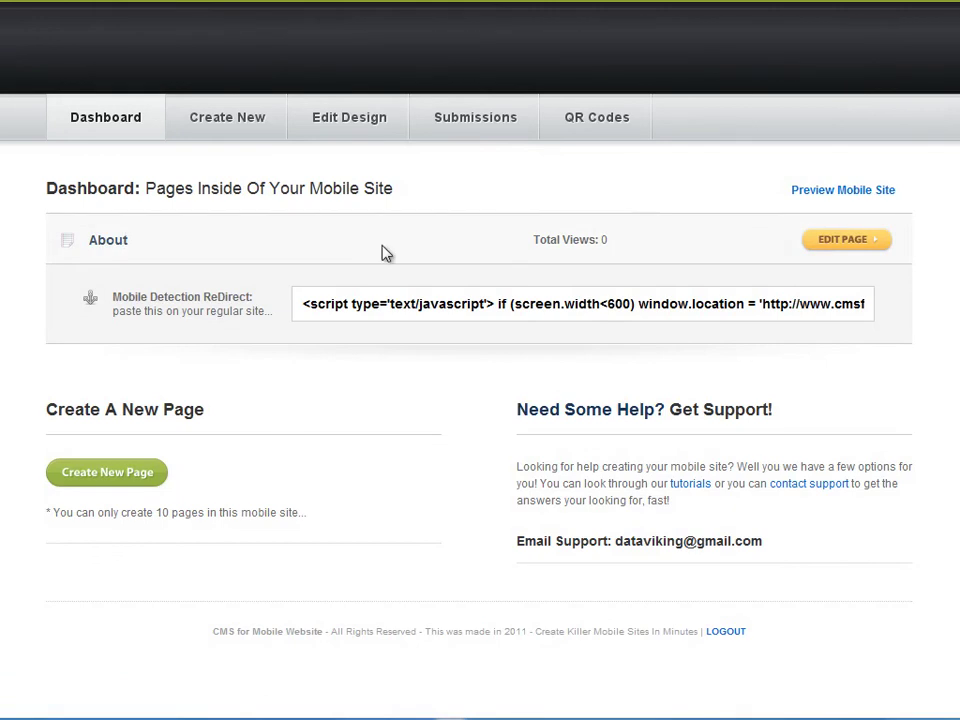
left_click(130, 475)
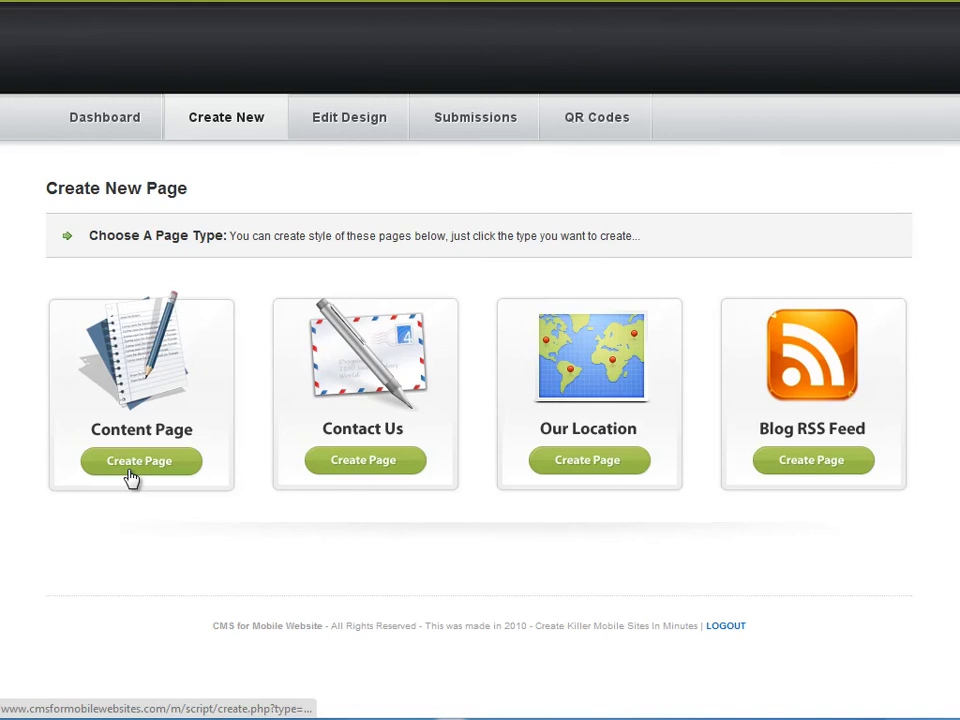
left_click(344, 398)
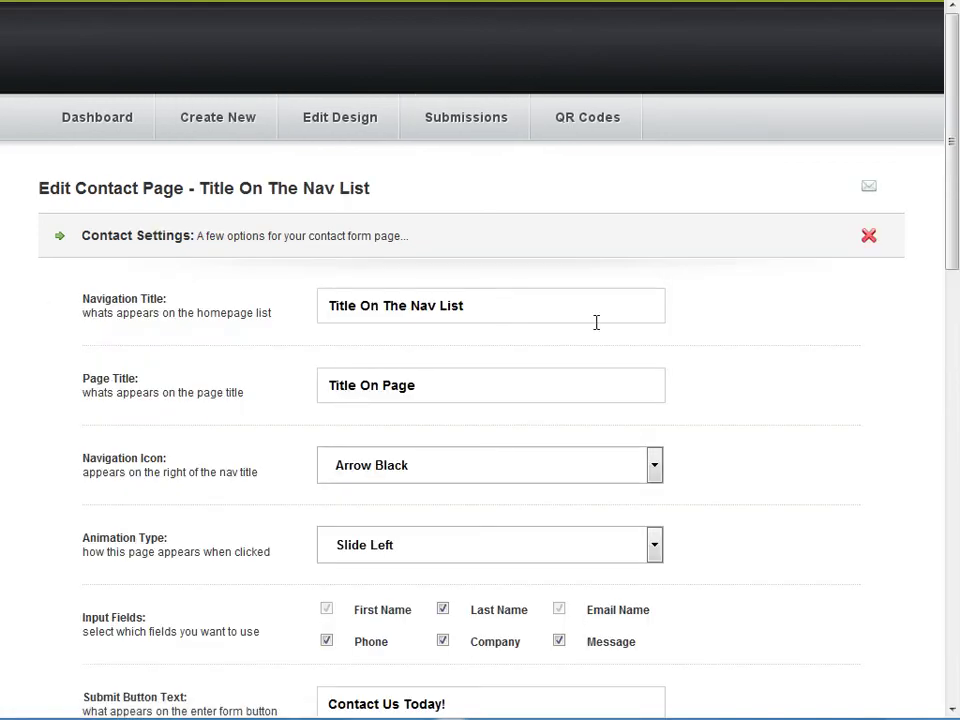
Set both the navigation title and page title to Contact Us.
left_click_drag(596, 318, 100, 313)
type("Co")
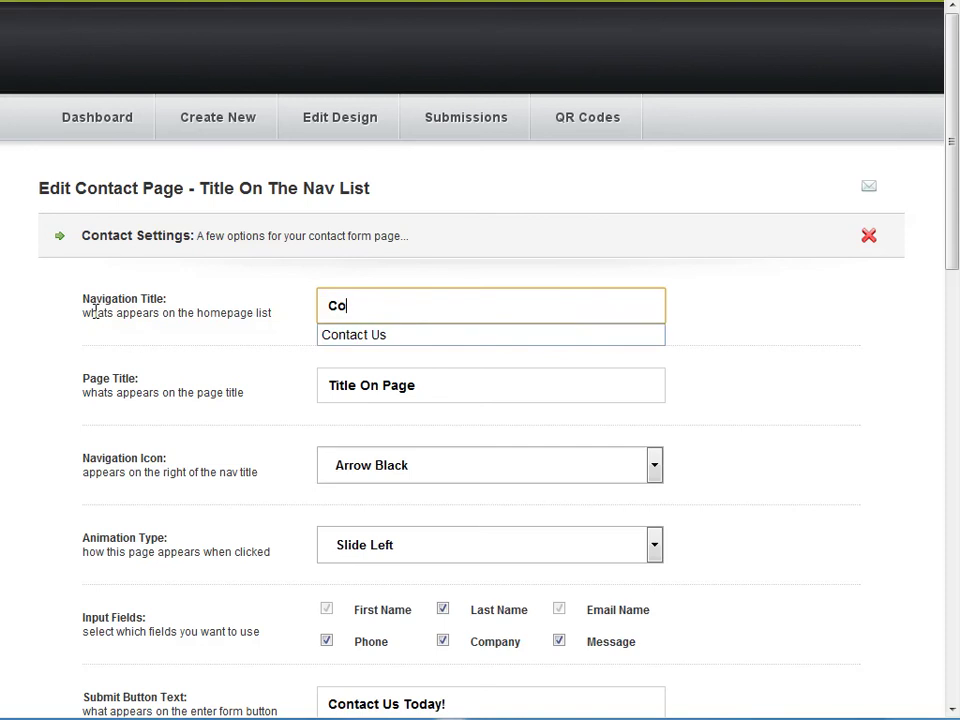
key("Down")
key("Return")
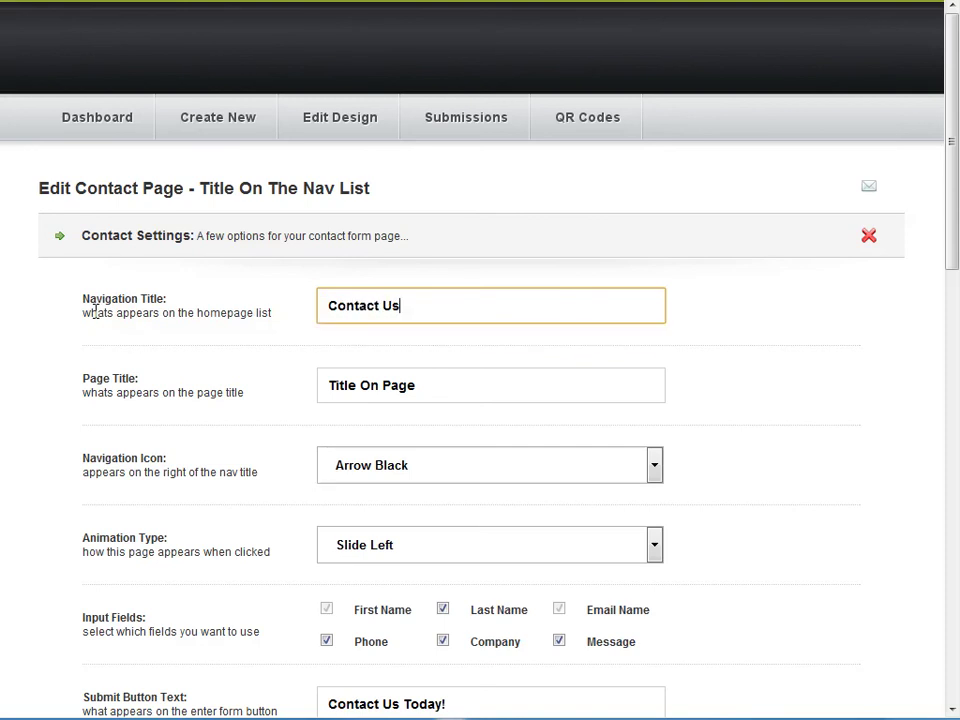
key("Tab")
type("Con")
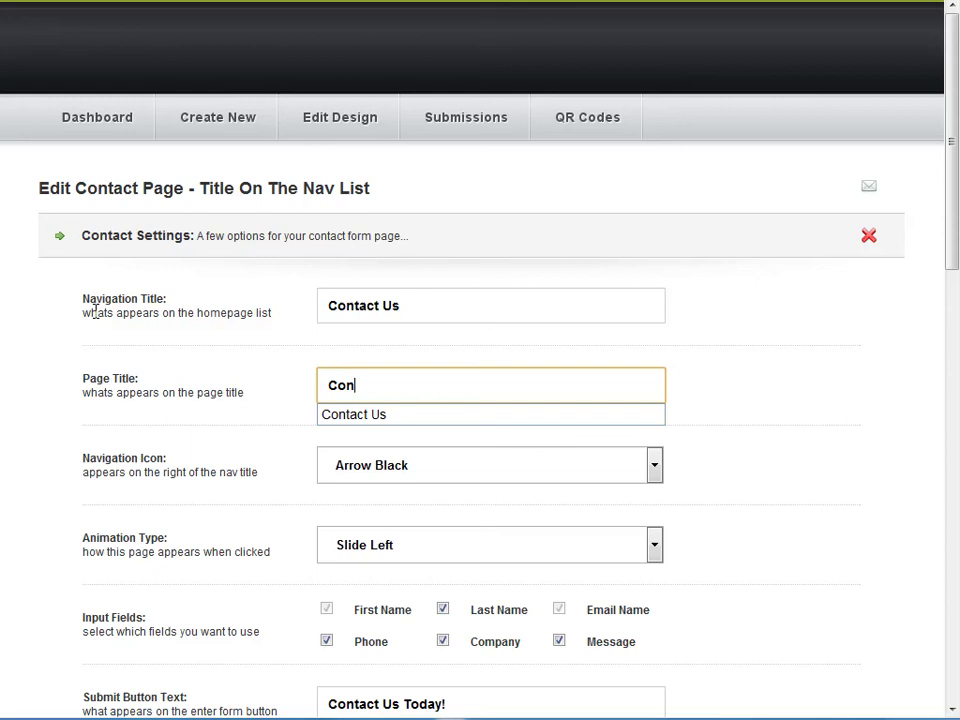
key("Down")
key("Return")
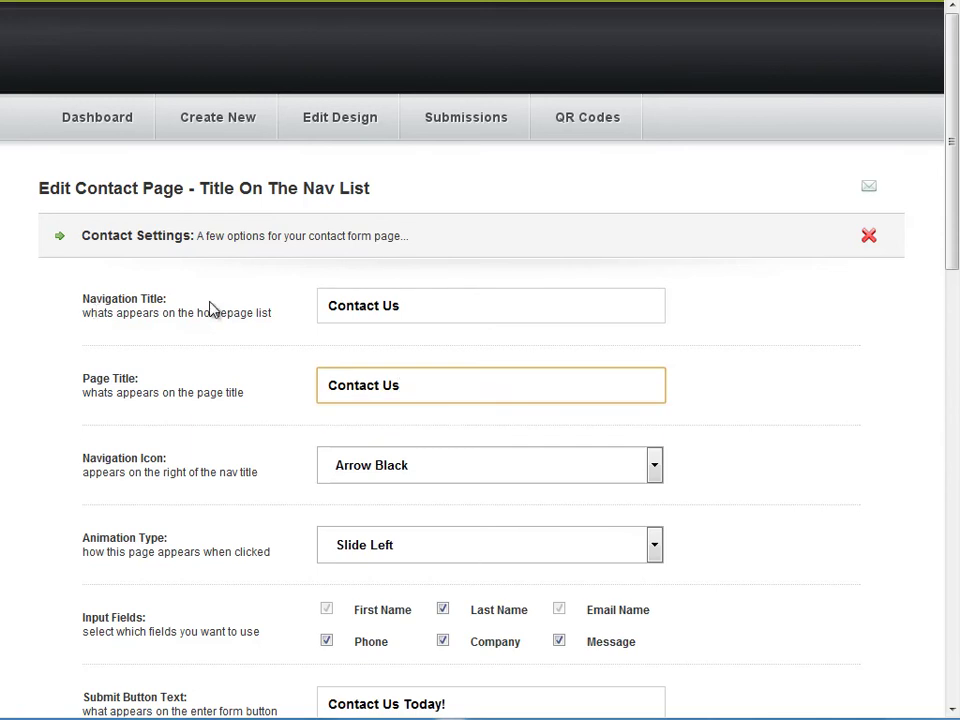
Choose the Email White icon, include the Phone field and remove the Company field.
scroll(470, 385, "down", 1)
left_click(493, 381)
scroll(495, 395, "down", 2)
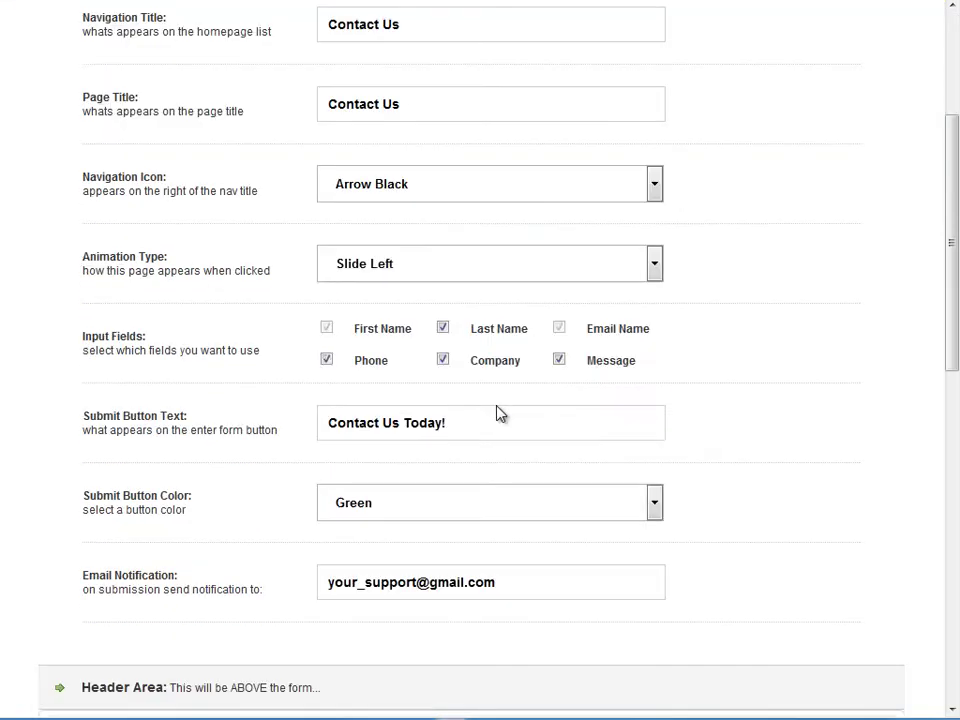
left_click(504, 195)
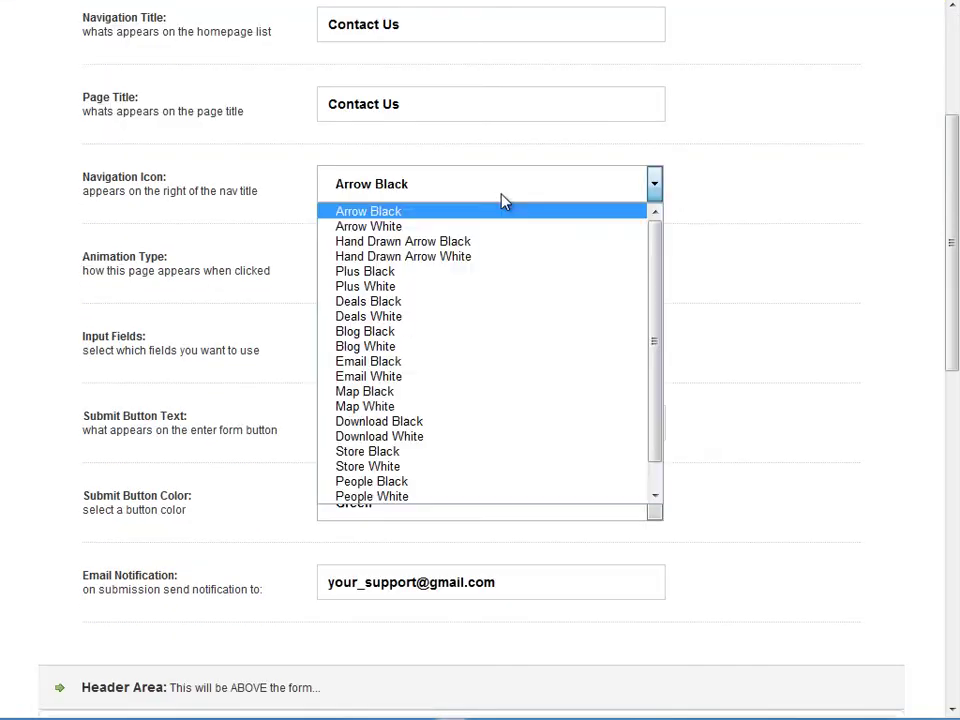
left_click(406, 376)
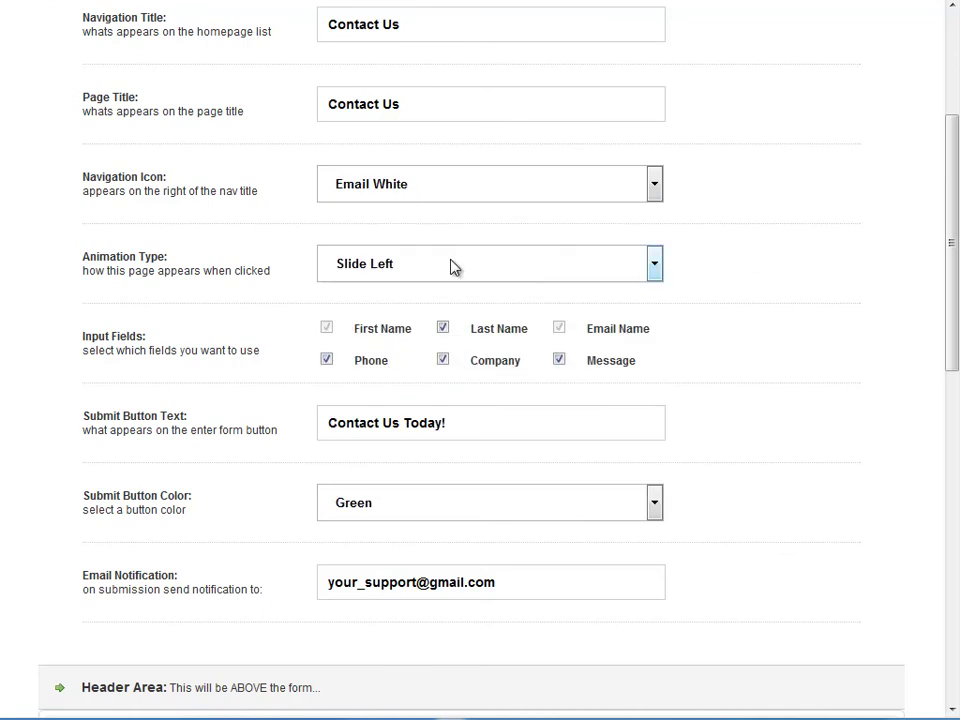
left_click(327, 360)
left_click(442, 359)
Replace the notification e-mail address with the suggested one and save the page.
left_click(525, 422)
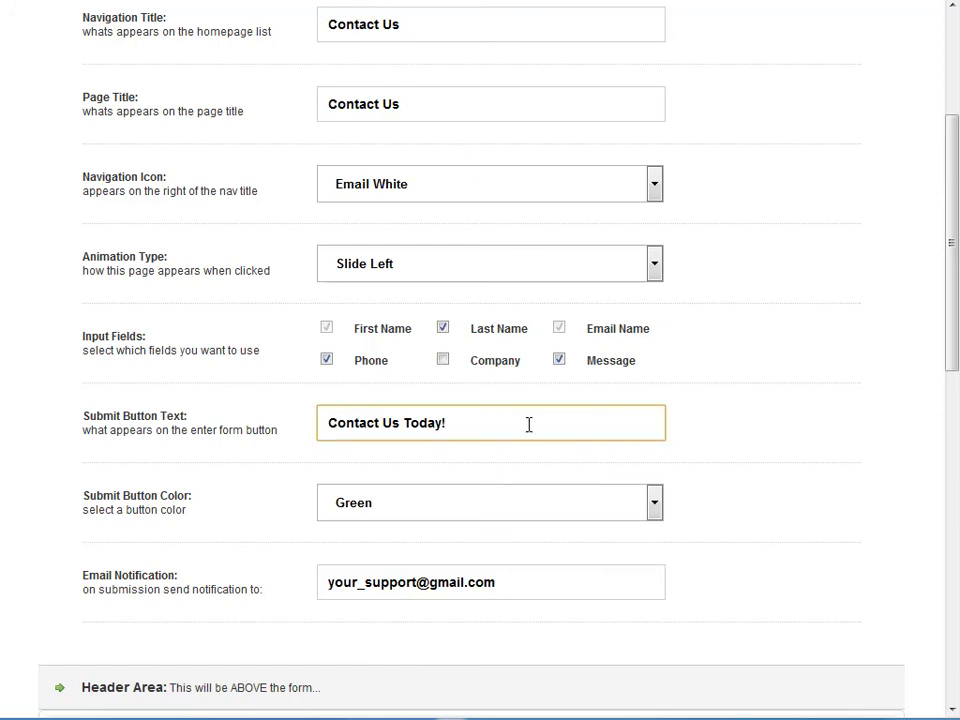
scroll(529, 424, "down", 2)
left_click(505, 500)
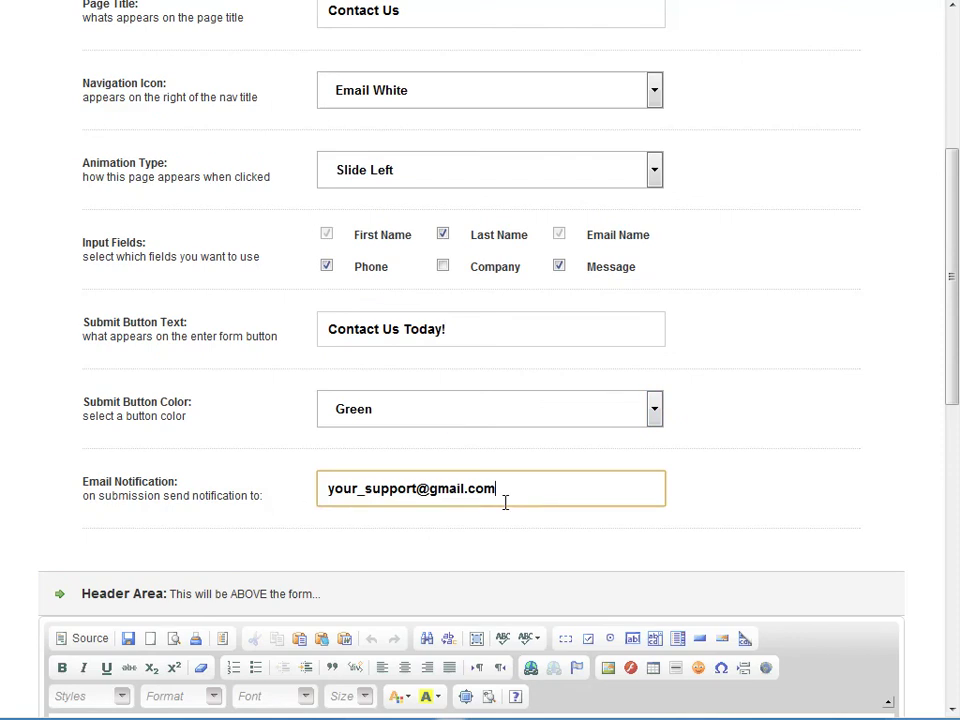
key("ctrl+a")
type("da")
left_click(381, 516)
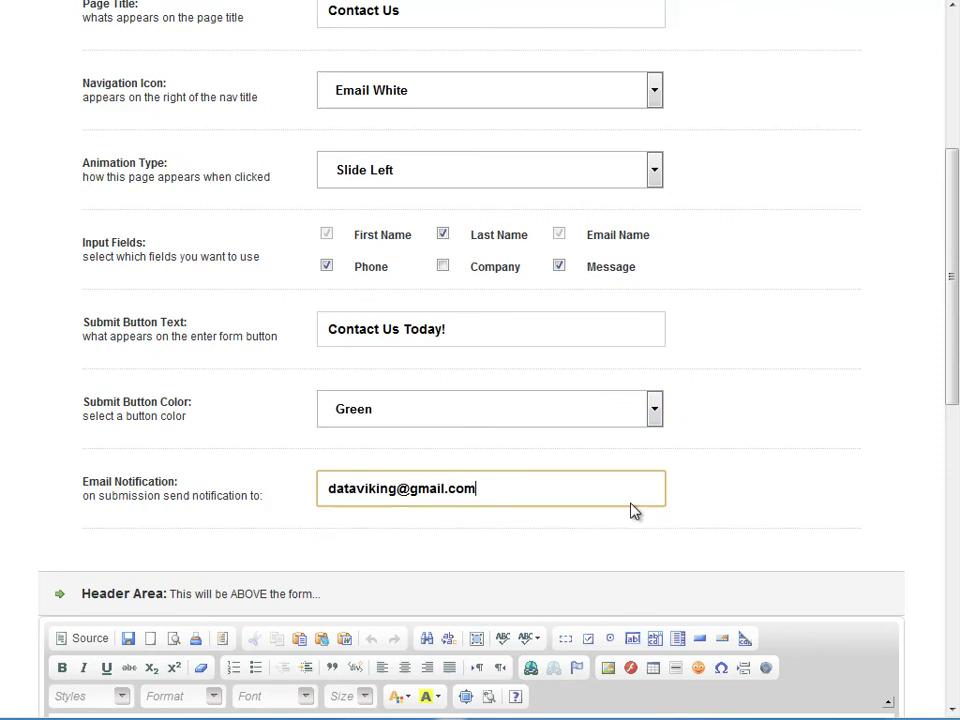
scroll(727, 497, "down", 2)
scroll(728, 460, "down", 4)
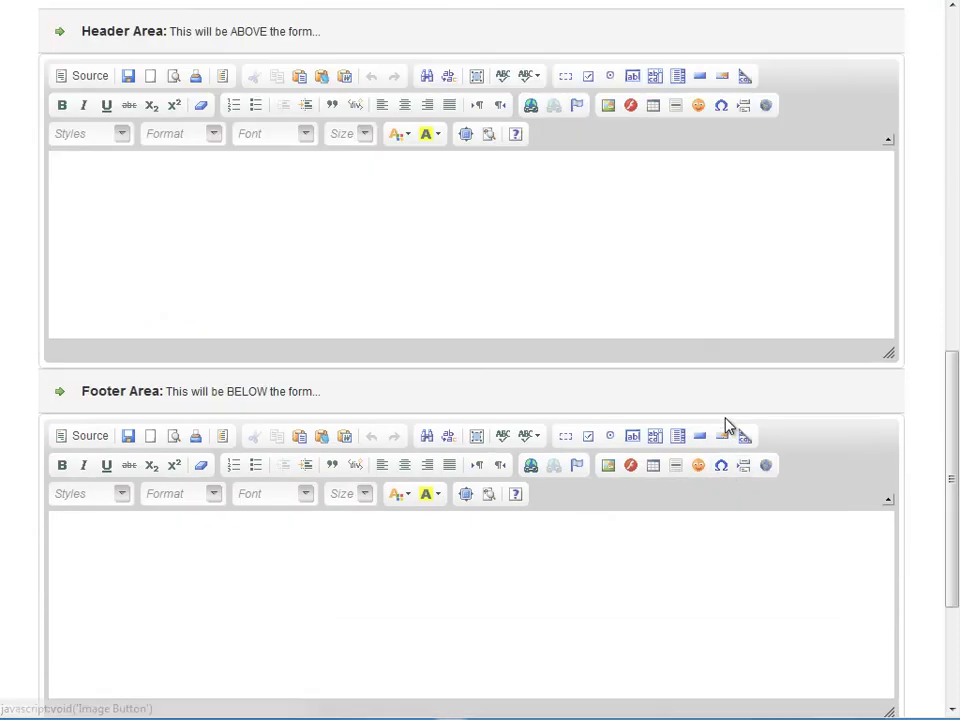
scroll(710, 420, "down", 5)
left_click(506, 598)
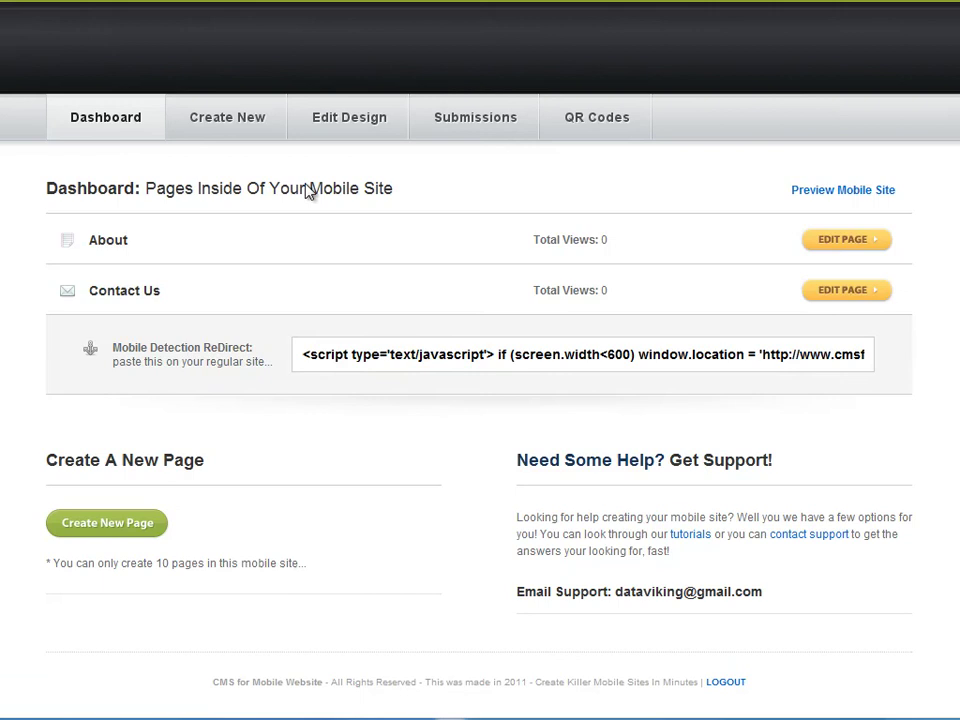
From the dashboard, create a new Blog RSS Feed page.
left_click(139, 522)
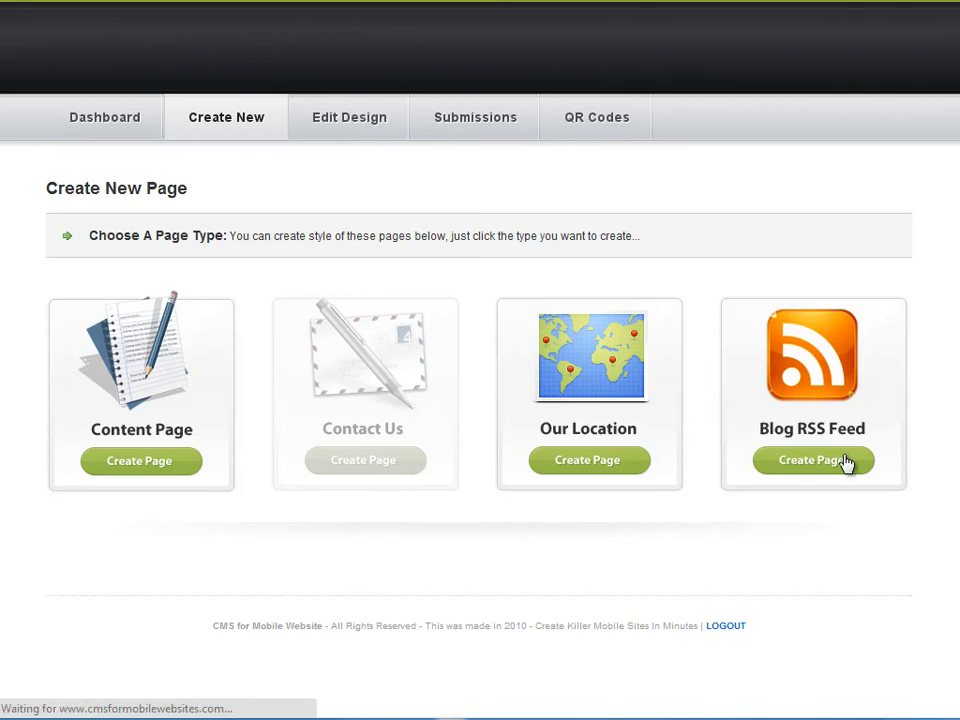
left_click(533, 300)
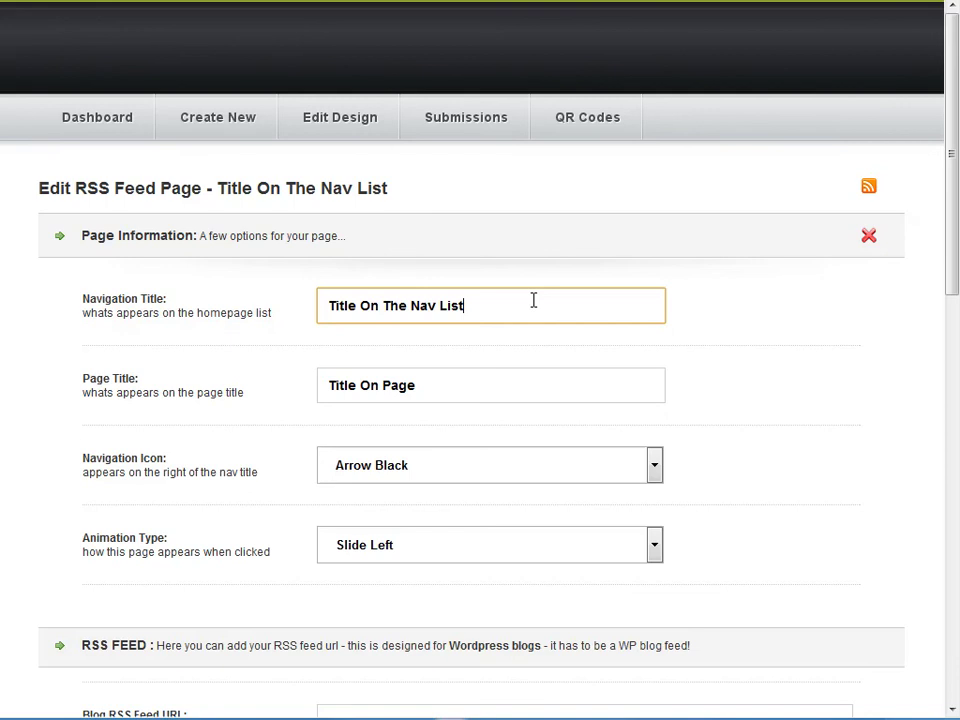
Set both the navigation title and page title to Angel's Blog Feed.
left_click_drag(533, 300, 86, 305)
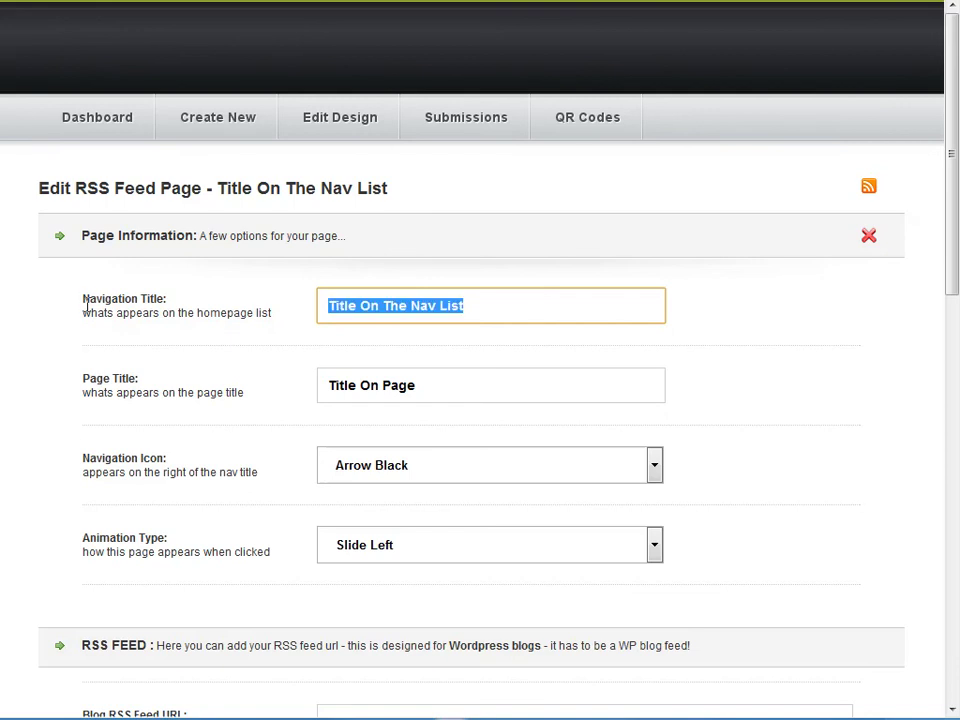
type("Ang")
key("Down")
key("Return")
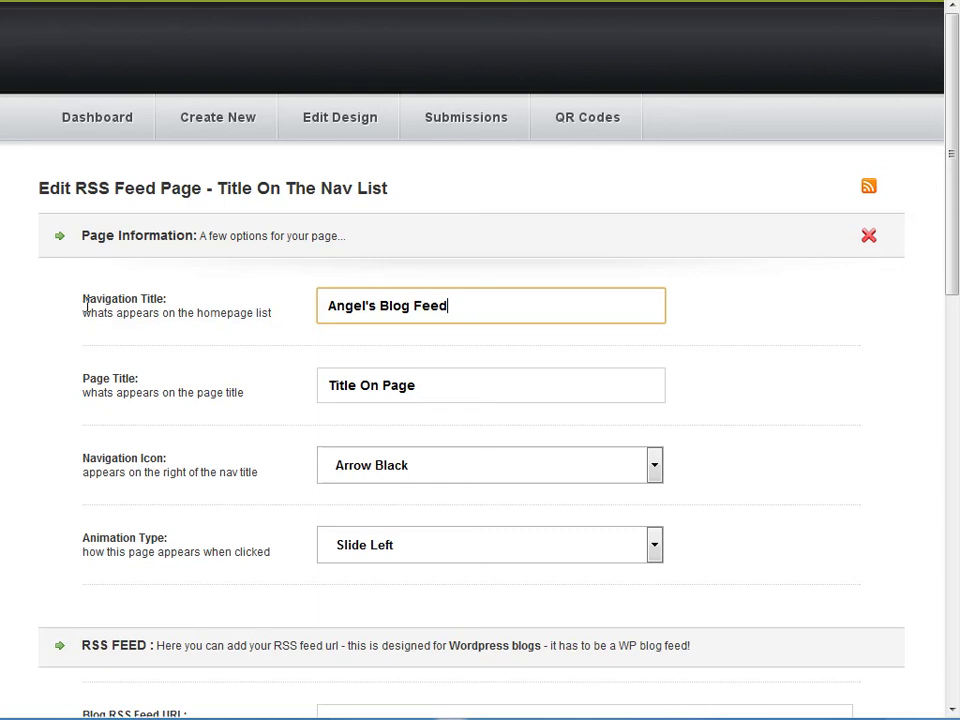
key("Tab")
type("Ange")
key("Down")
key("Return")
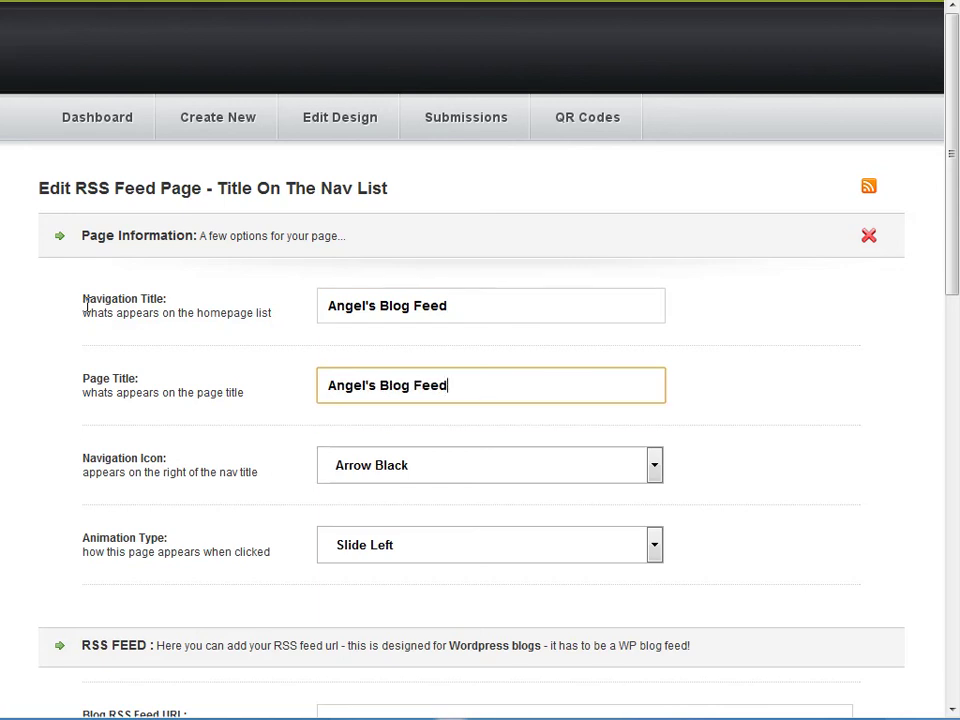
left_click(744, 446)
Choose the Blog White icon and enter the suggested WordPress feed address.
scroll(748, 450, "down", 3)
left_click(654, 278)
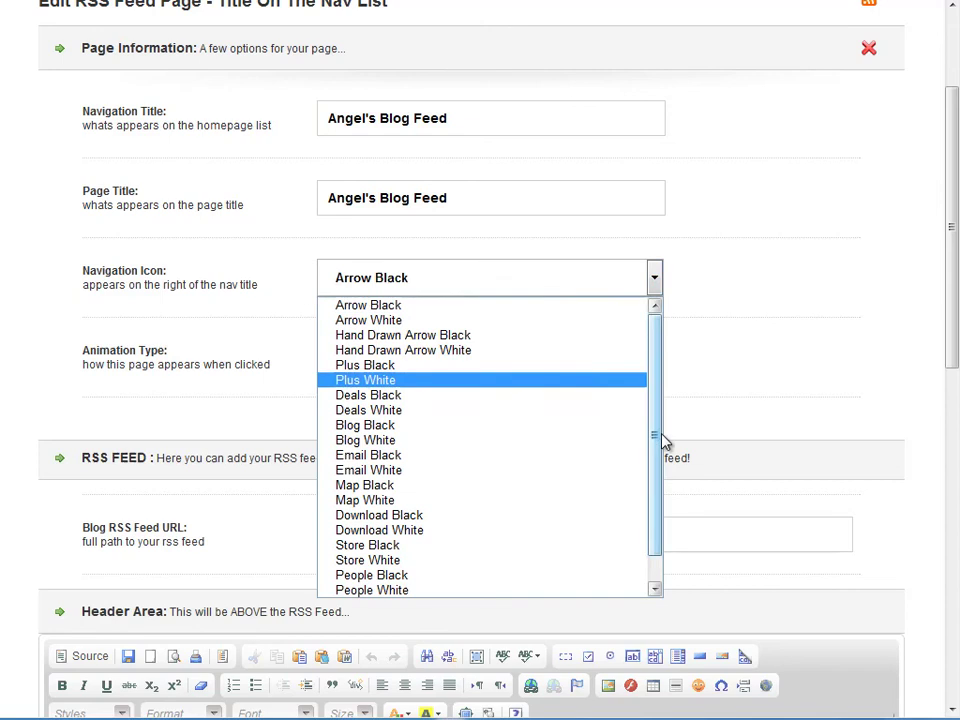
left_click_drag(659, 440, 654, 490)
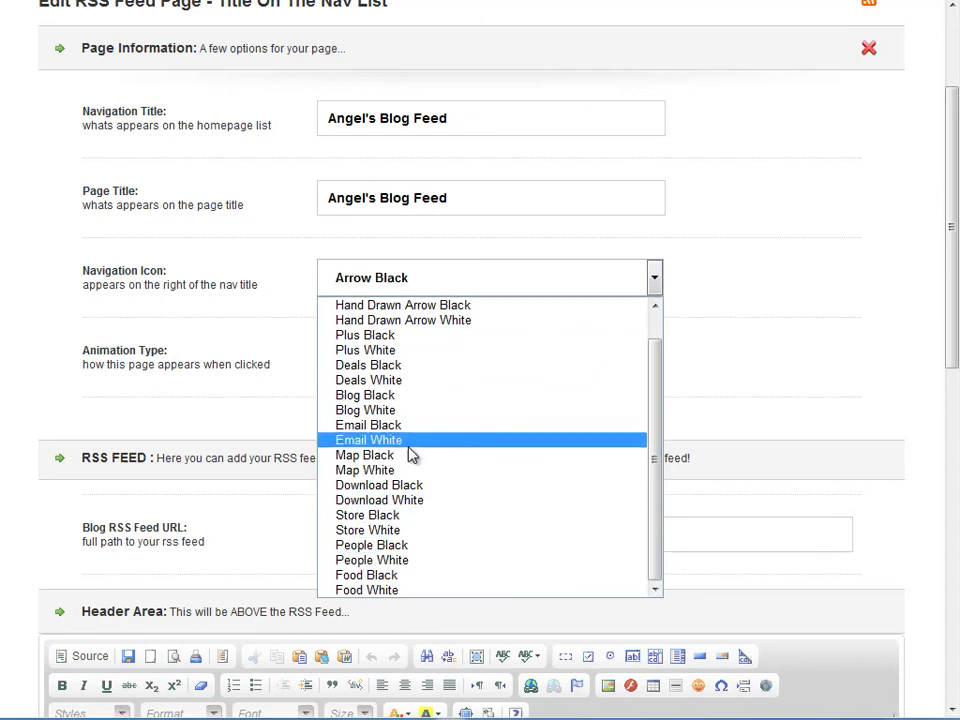
scroll(410, 422, "up", 1)
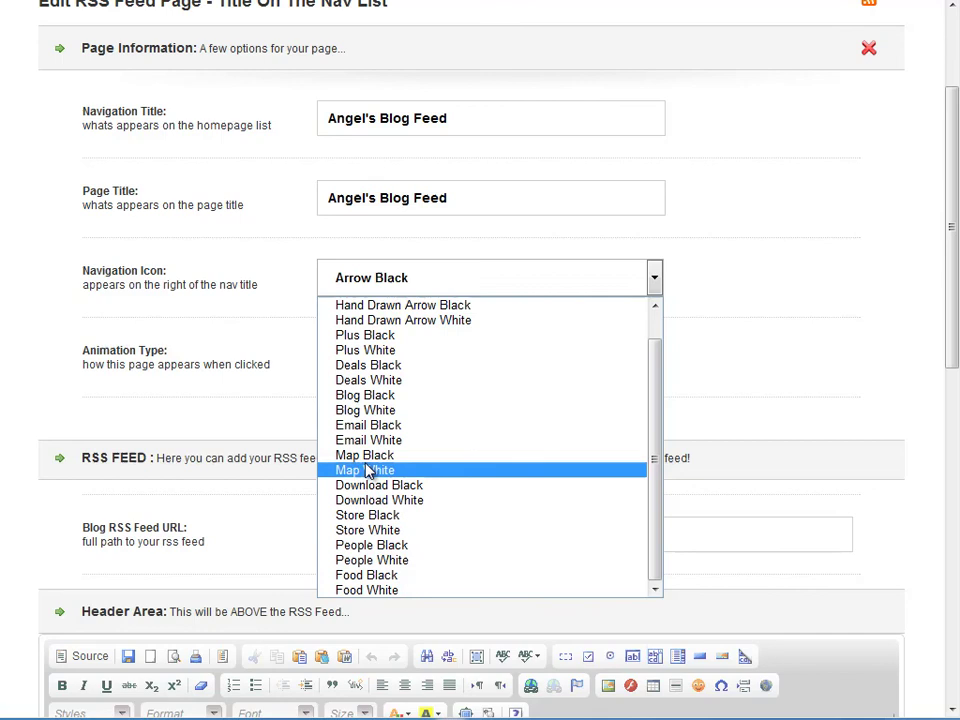
left_click(368, 410)
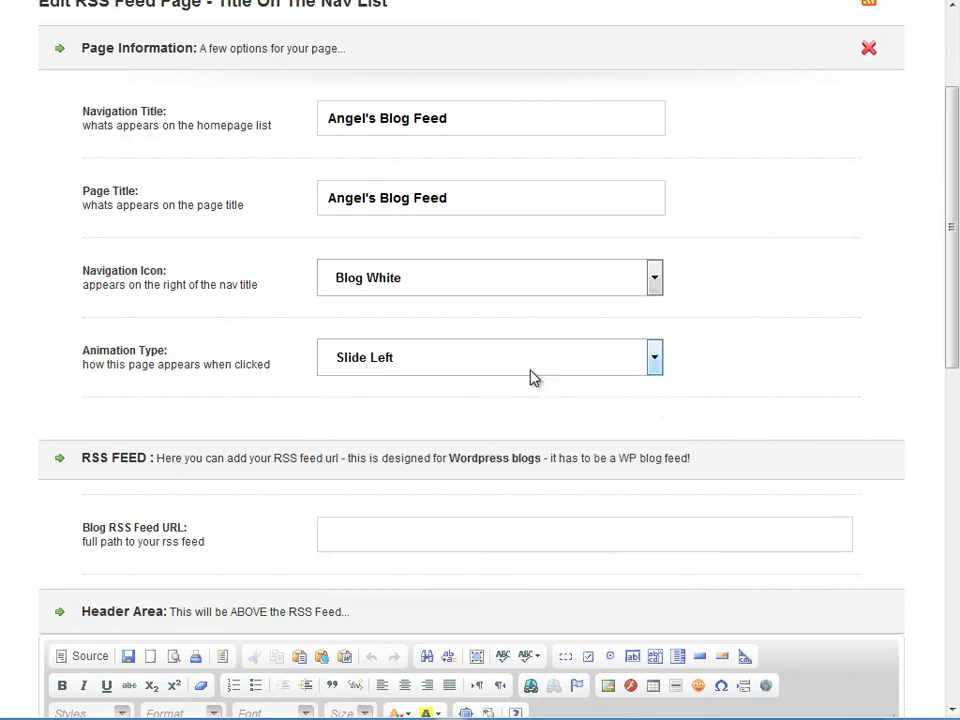
left_click(390, 535)
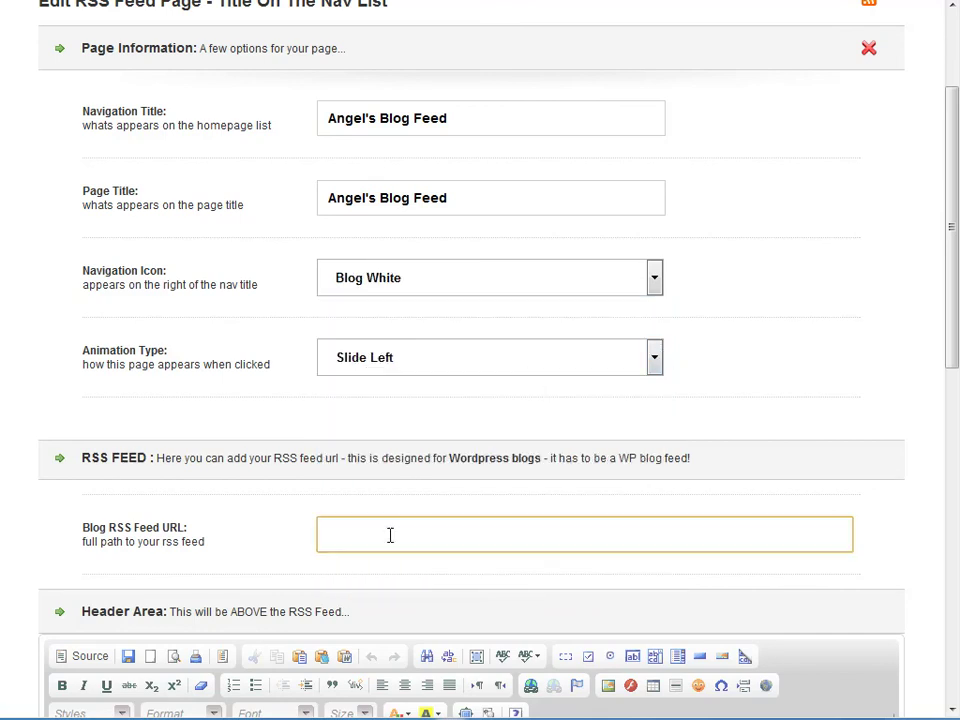
type("h")
left_click(396, 564)
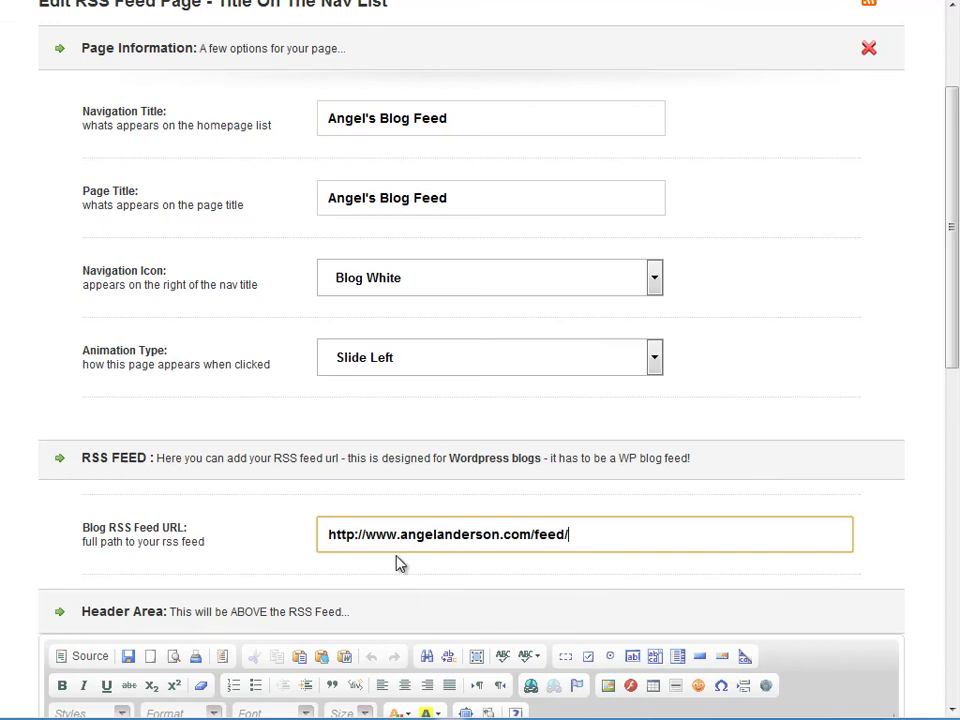
scroll(827, 429, "down", 3)
scroll(829, 439, "down", 3)
scroll(829, 439, "down", 3)
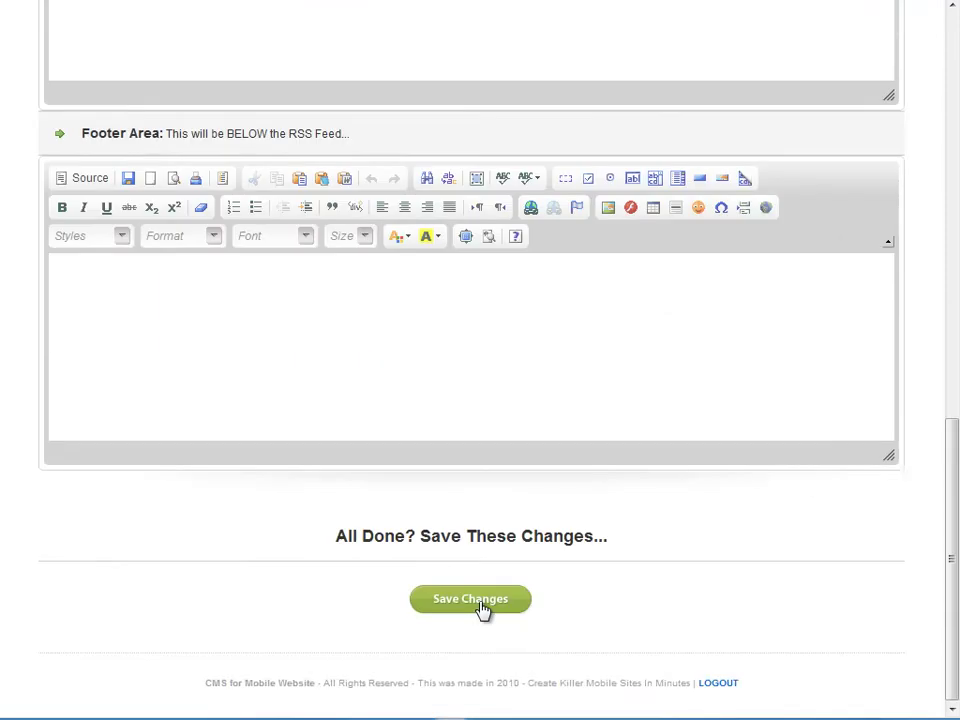
Save Angel's Blog Feed and start a new Our Location page.
left_click(483, 606)
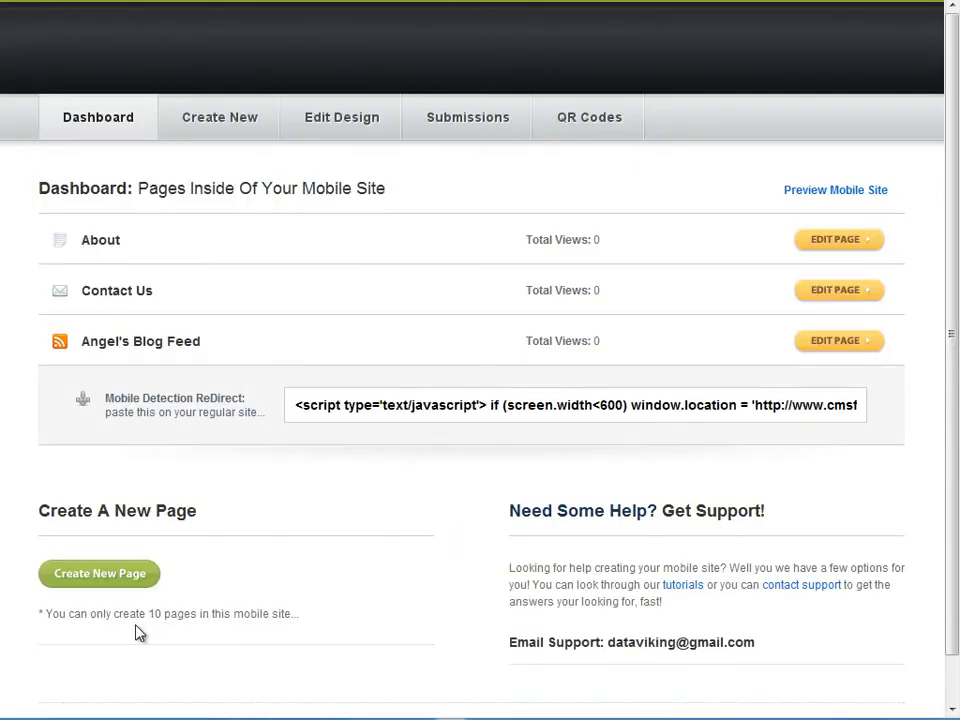
left_click(111, 577)
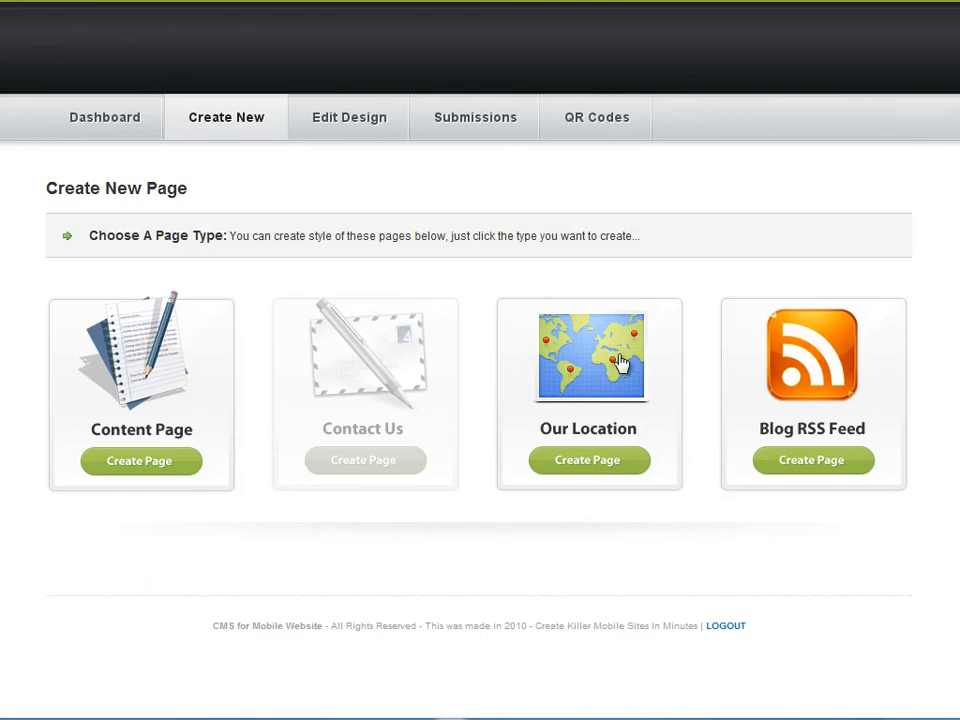
left_click(620, 362)
Set both the navigation title and page title to Lets Meet.
left_click_drag(468, 305, 189, 305)
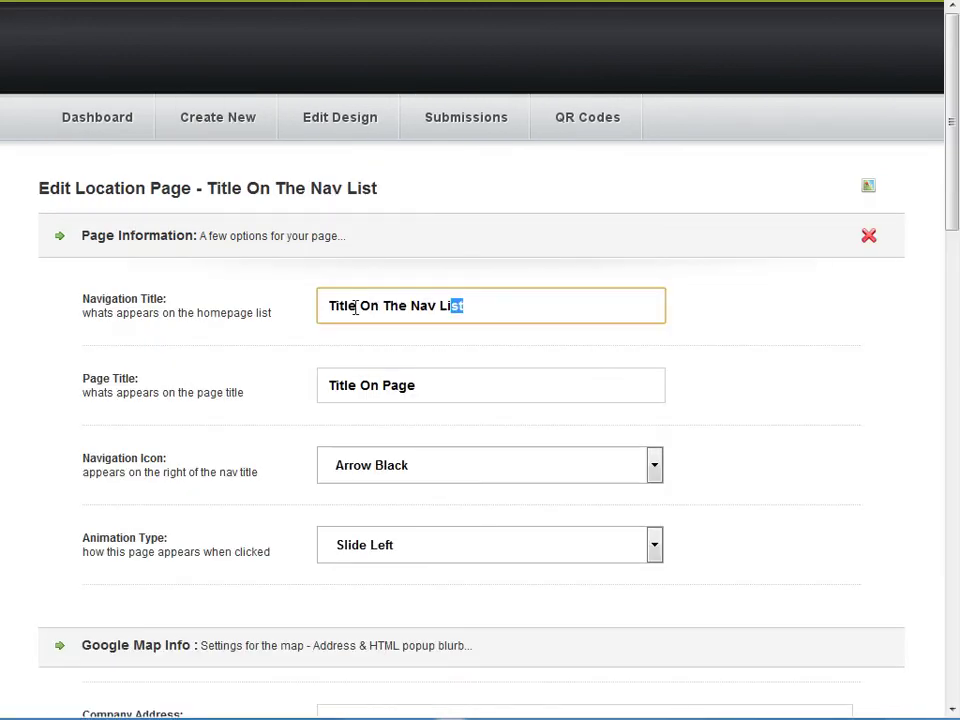
type("Meet me")
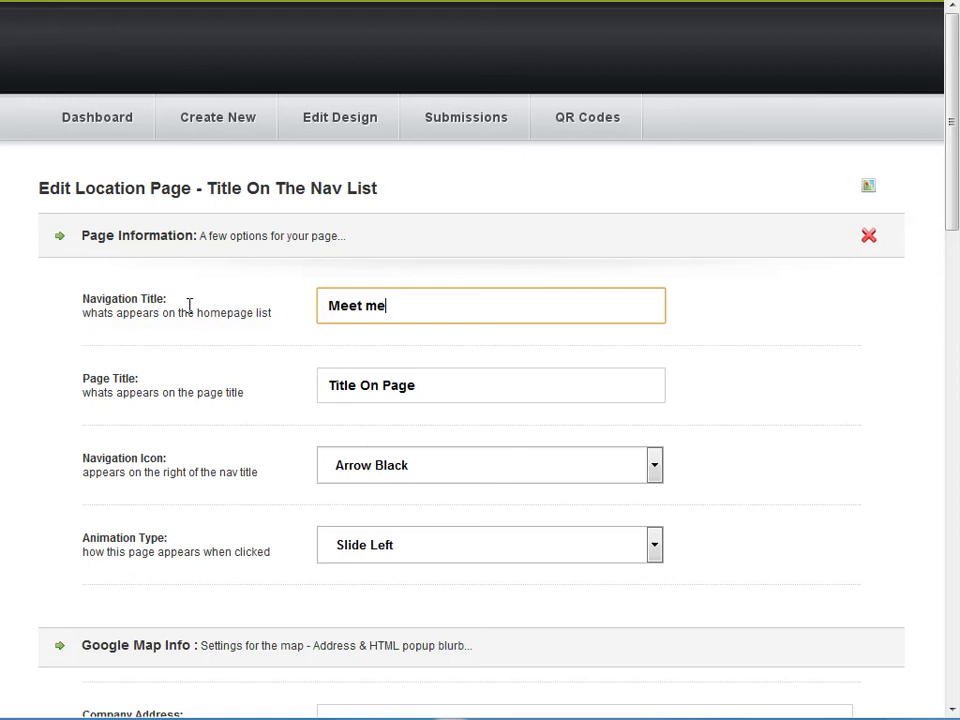
key("BackSpace")
key("BackSpace")
key("BackSpace")
key("BackSpace")
type("Lets Meet")
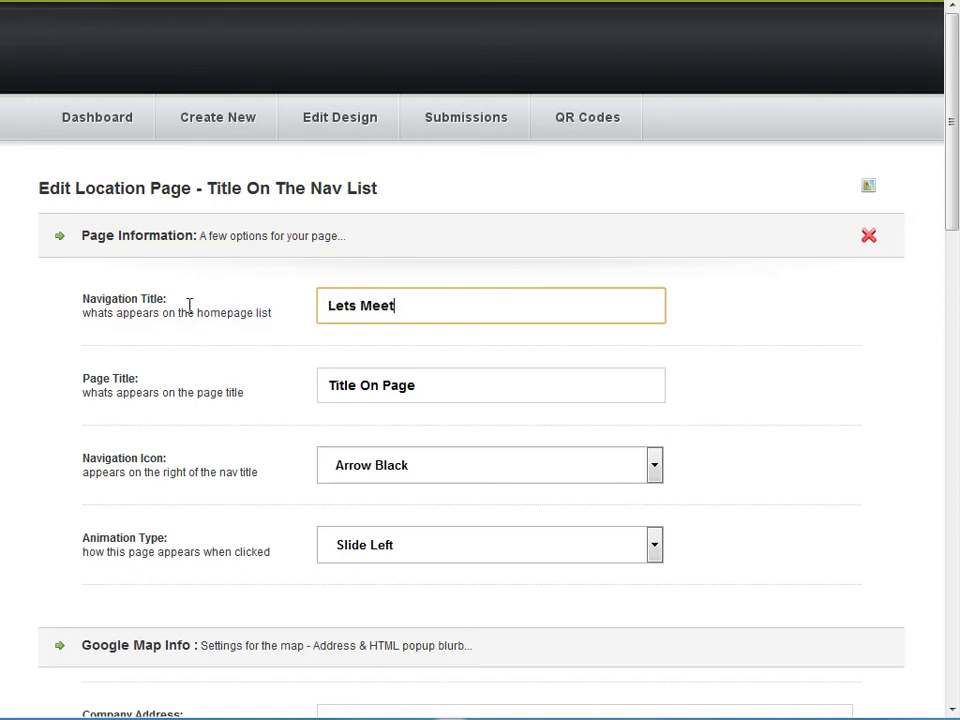
left_click_drag(444, 307, 178, 300)
key("ctrl+c")
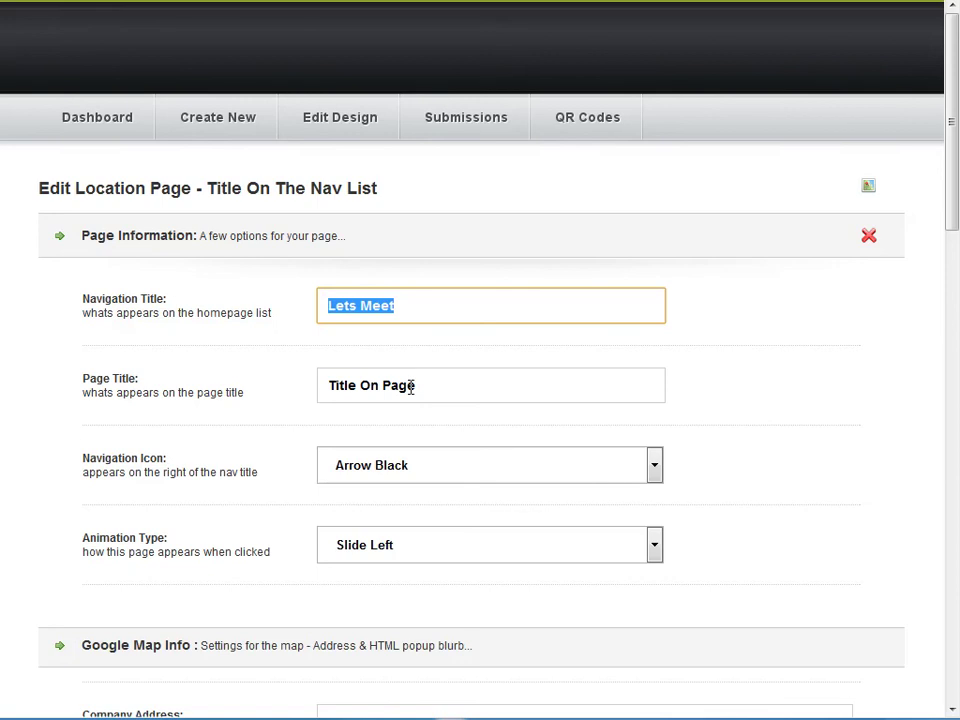
left_click_drag(407, 386, 146, 388)
key("ctrl+v")
left_click(148, 390)
Choose Map White as the navigation icon.
scroll(199, 410, "down", 3)
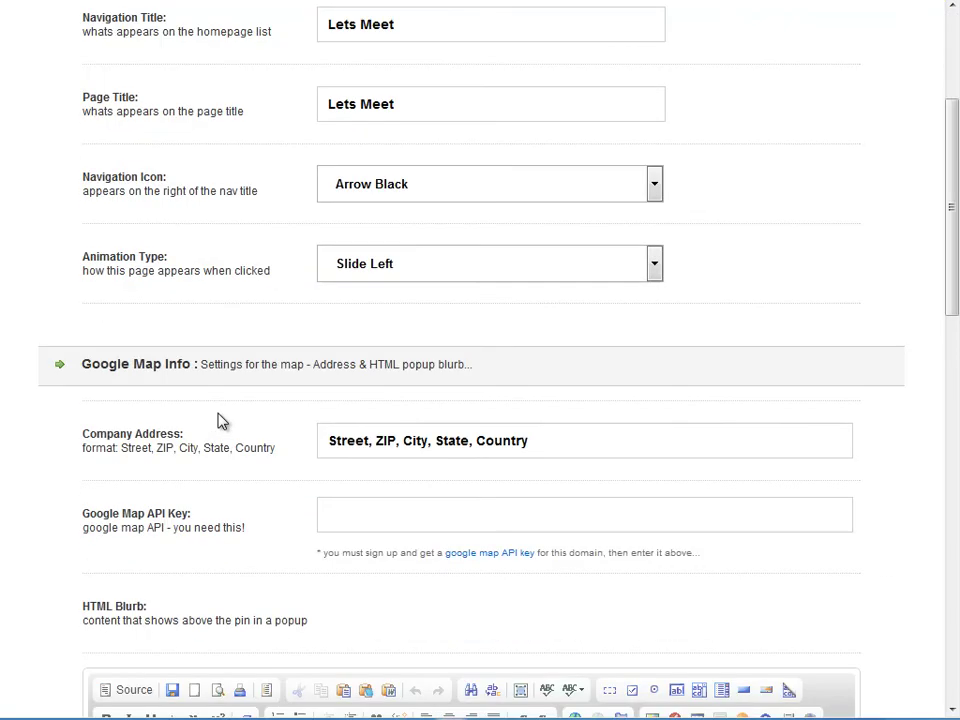
scroll(370, 240, "up", 1)
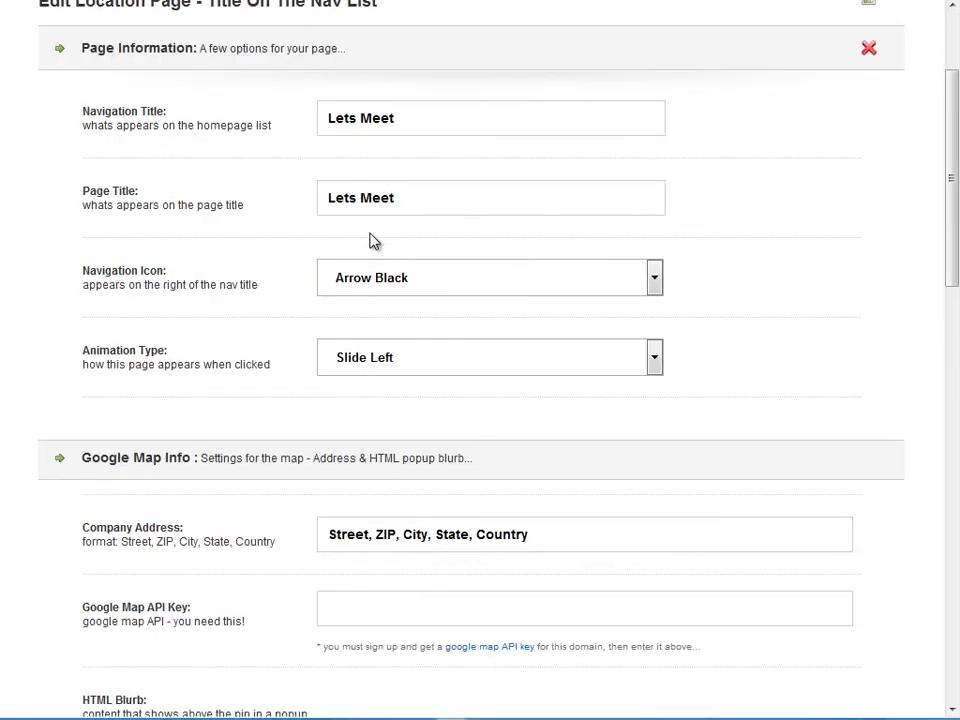
left_click(444, 278)
scroll(447, 455, "down", 1)
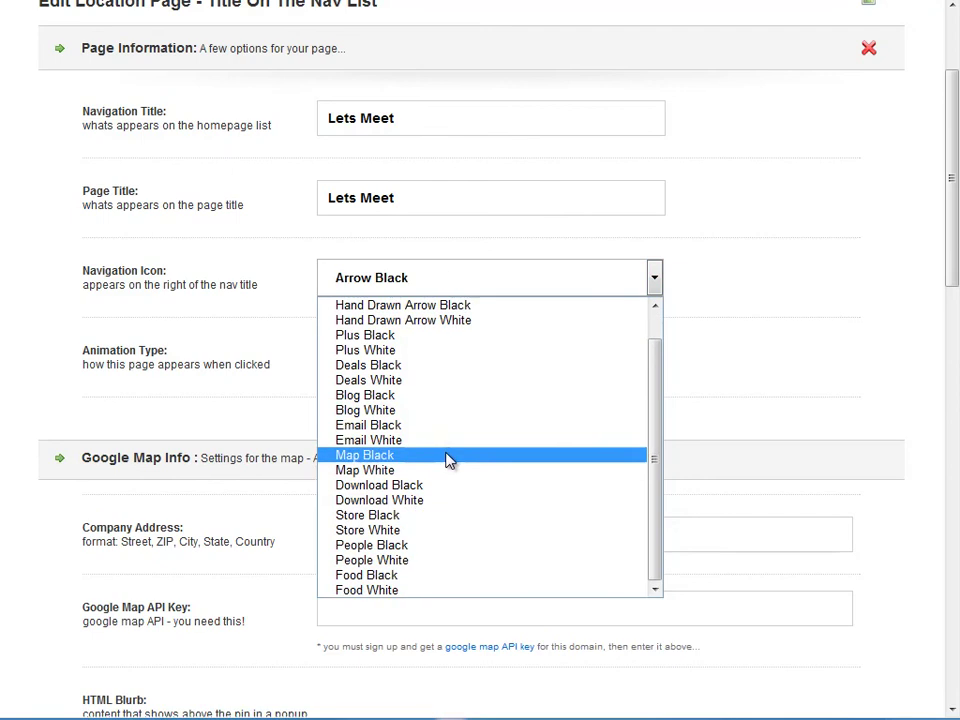
left_click(388, 468)
Set the company address to 'Las Vegas, NV, 89156' and save the Lets Meet page.
scroll(231, 433, "down", 2)
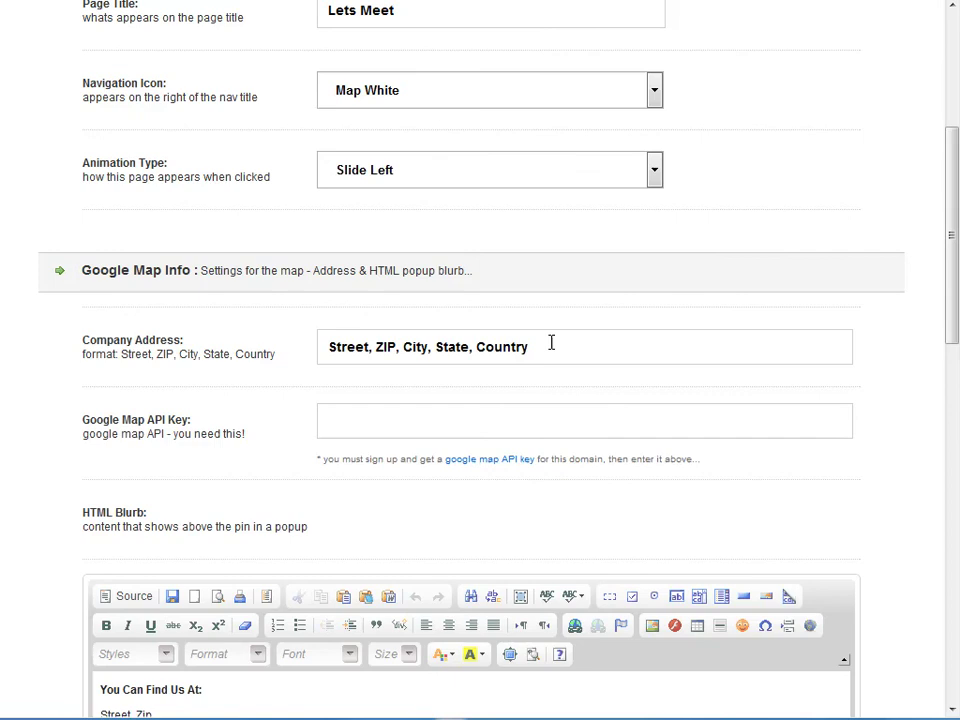
left_click_drag(551, 343, 66, 343)
type("Las Veg")
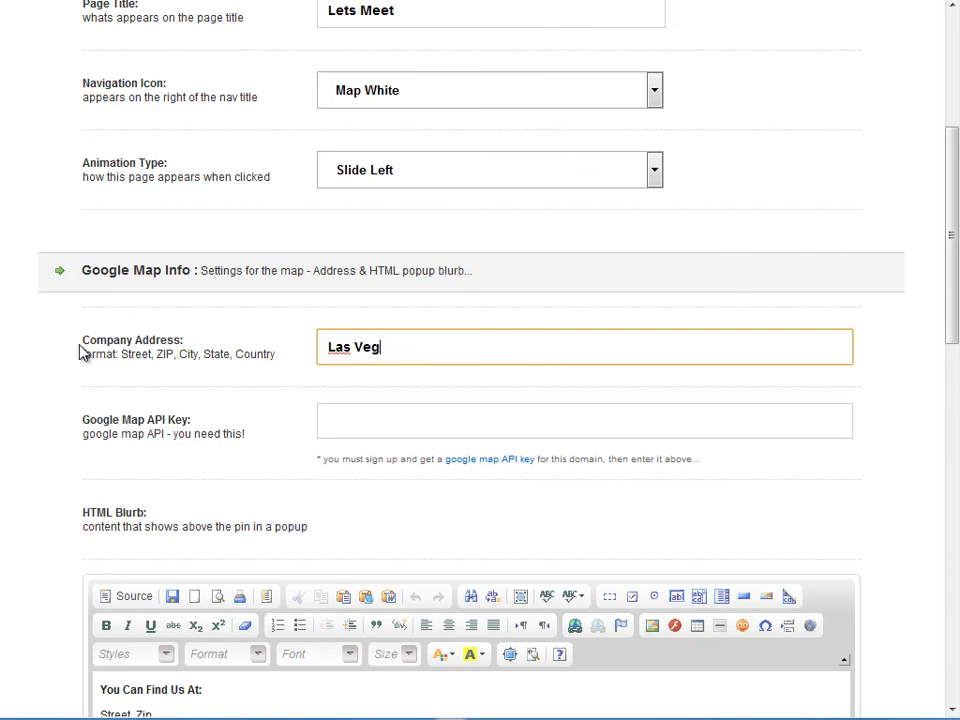
type("as, N")
type("V,")
type(" 89156")
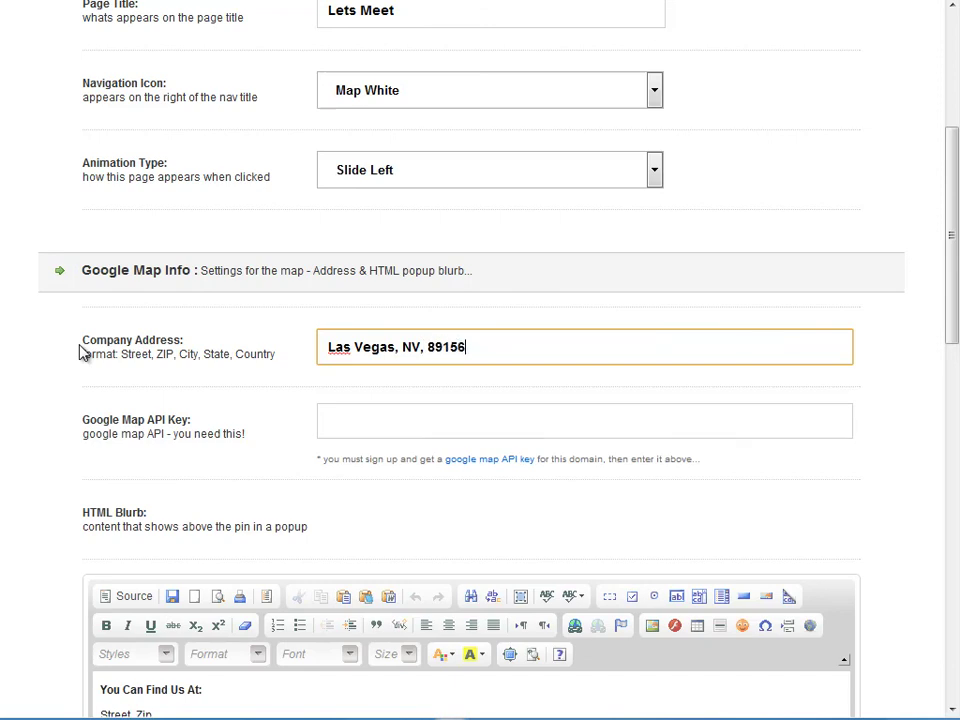
left_click_drag(103, 420, 161, 430)
left_click(172, 441)
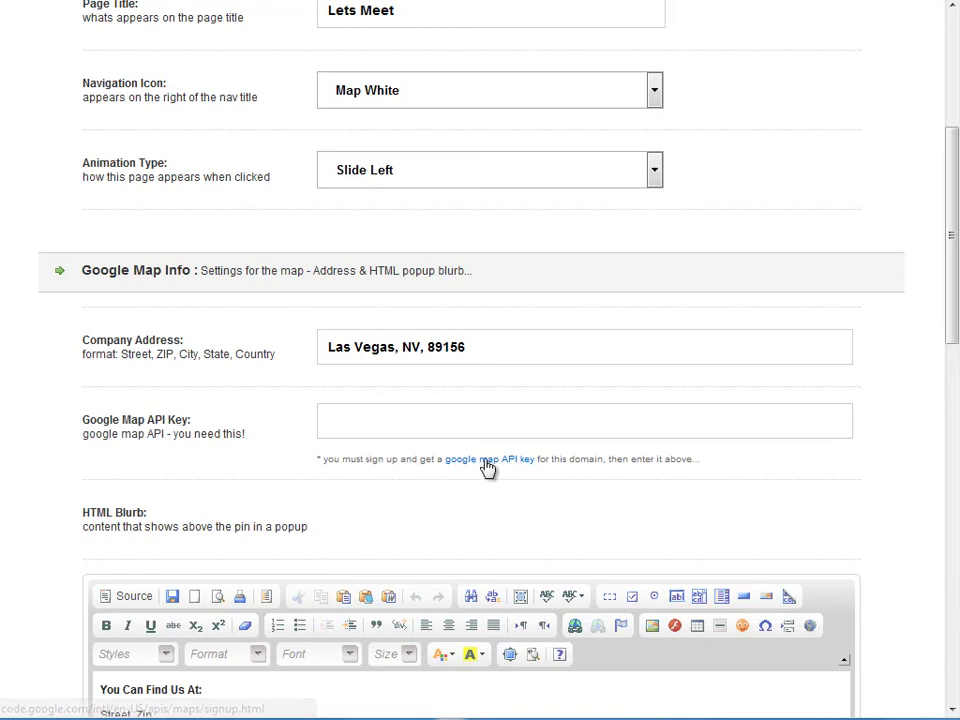
scroll(227, 463, "down", 1)
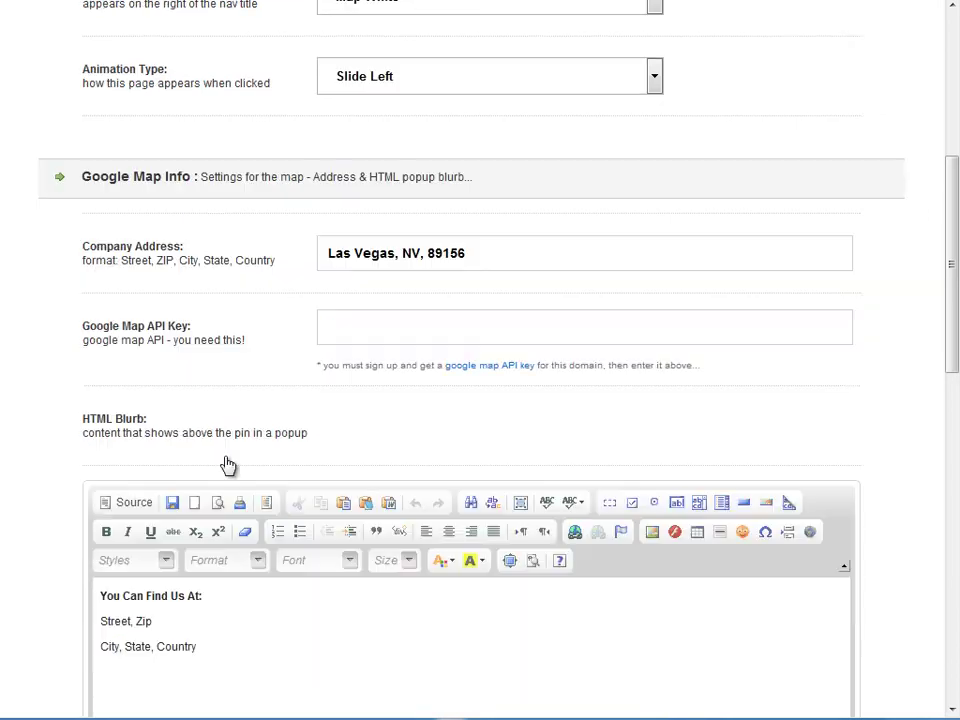
scroll(227, 467, "down", 5)
scroll(227, 490, "down", 4)
scroll(227, 495, "down", 3)
left_click(446, 600)
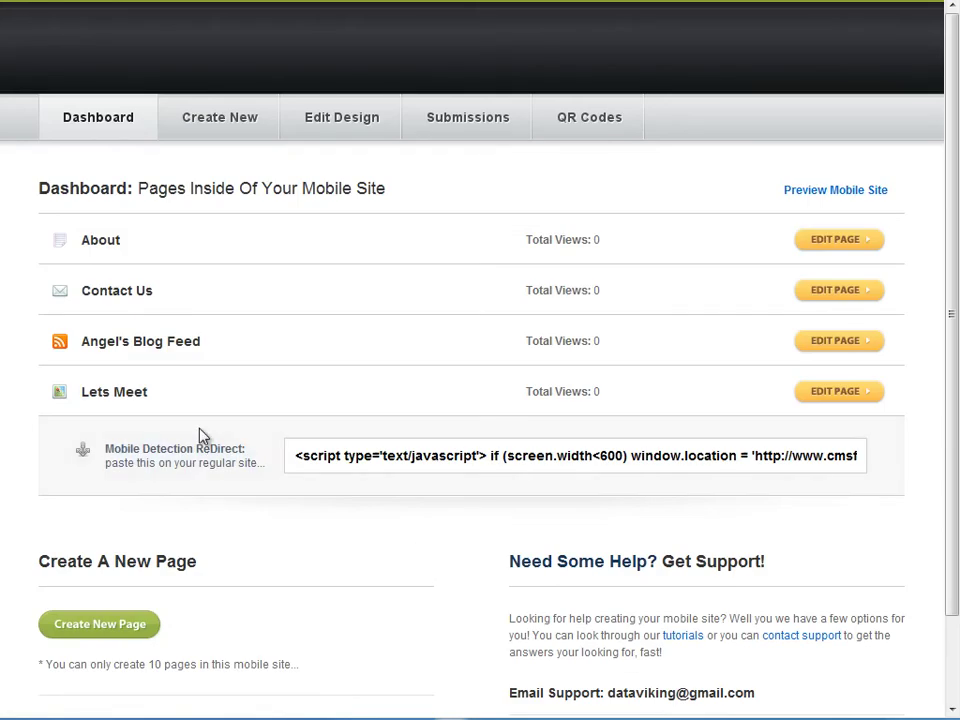
Reorder the Dashboard page list so Lets Meet sits directly above Angel's Blog Feed.
left_click_drag(186, 400, 192, 340)
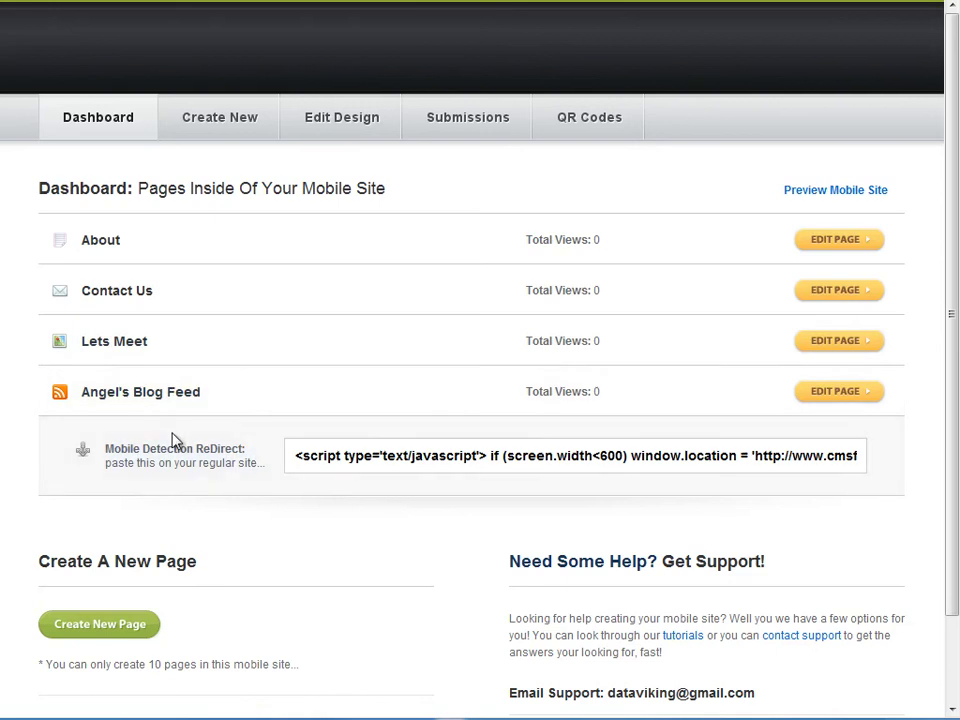
scroll(176, 443, "down", 3)
scroll(180, 440, "up", 3)
left_click(818, 195)
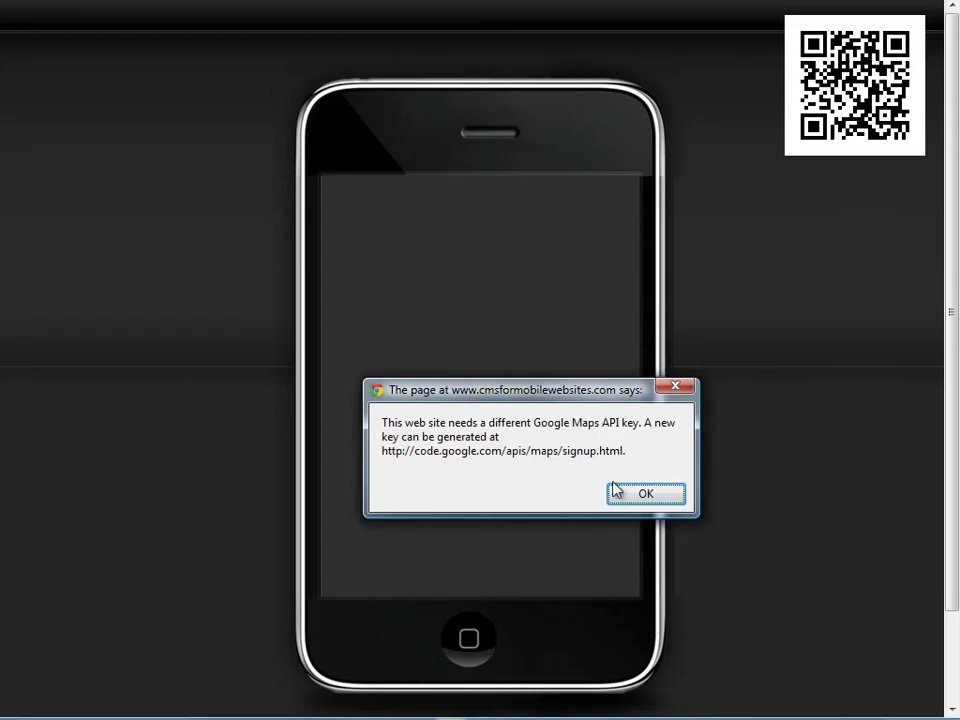
left_click(619, 492)
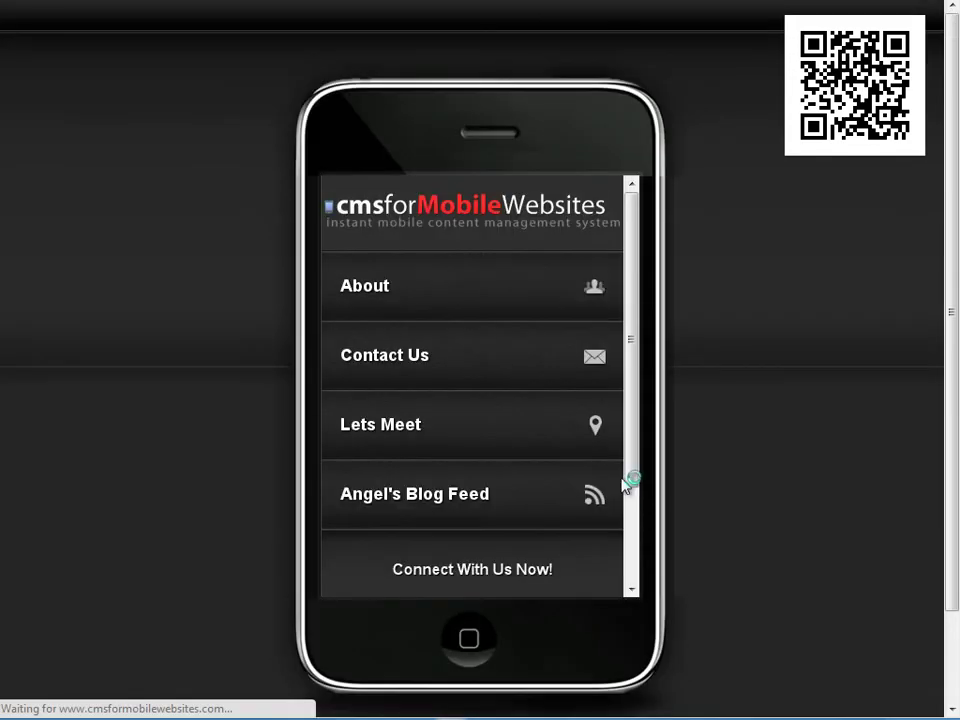
left_click(378, 293)
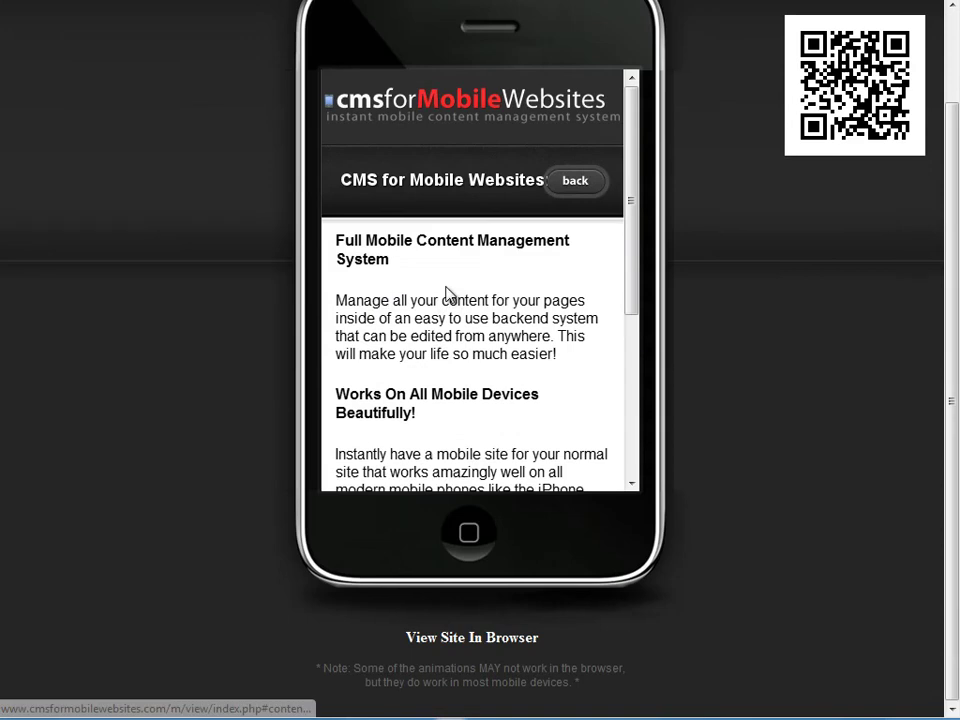
scroll(447, 293, "down", 3)
scroll(450, 288, "up", 5)
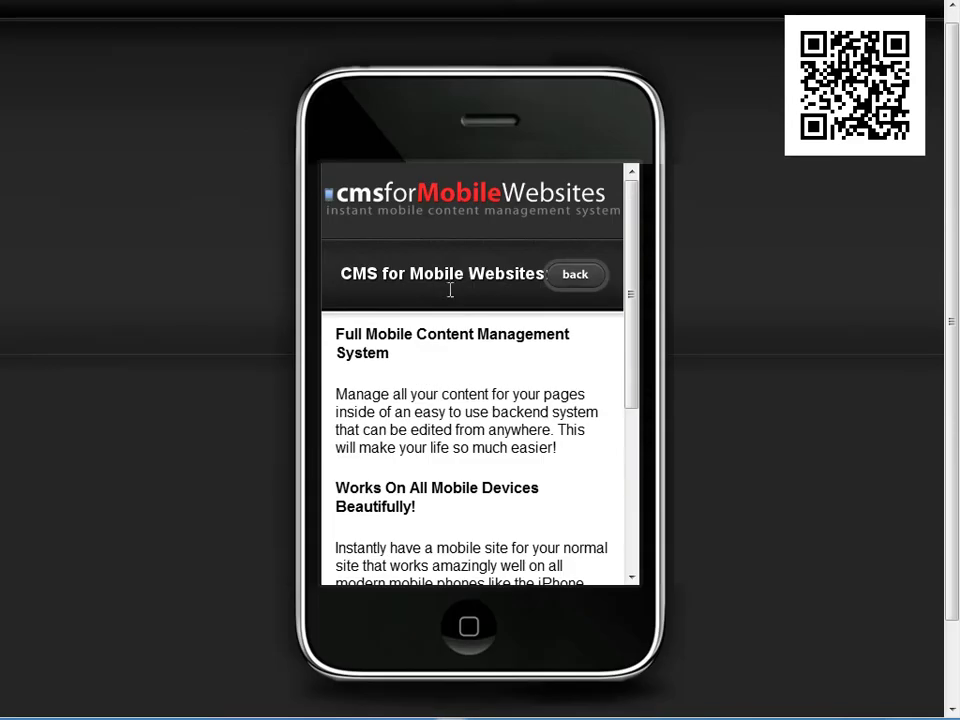
left_click(572, 277)
left_click(392, 257)
scroll(500, 279, "down", 3)
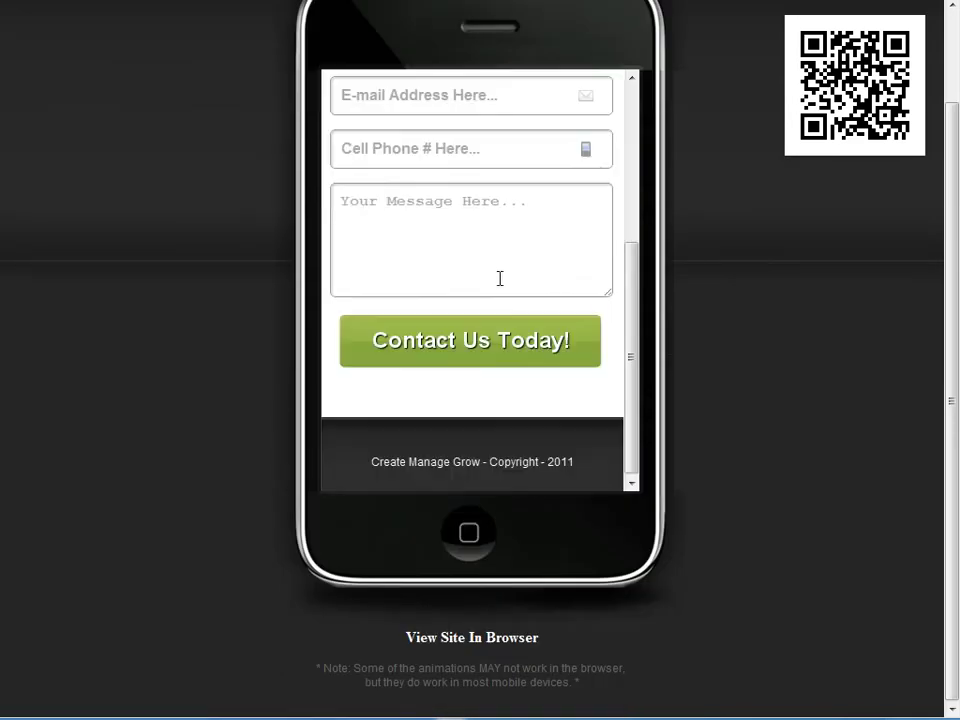
scroll(500, 279, "up", 3)
scroll(500, 279, "up", 2)
left_click(566, 192)
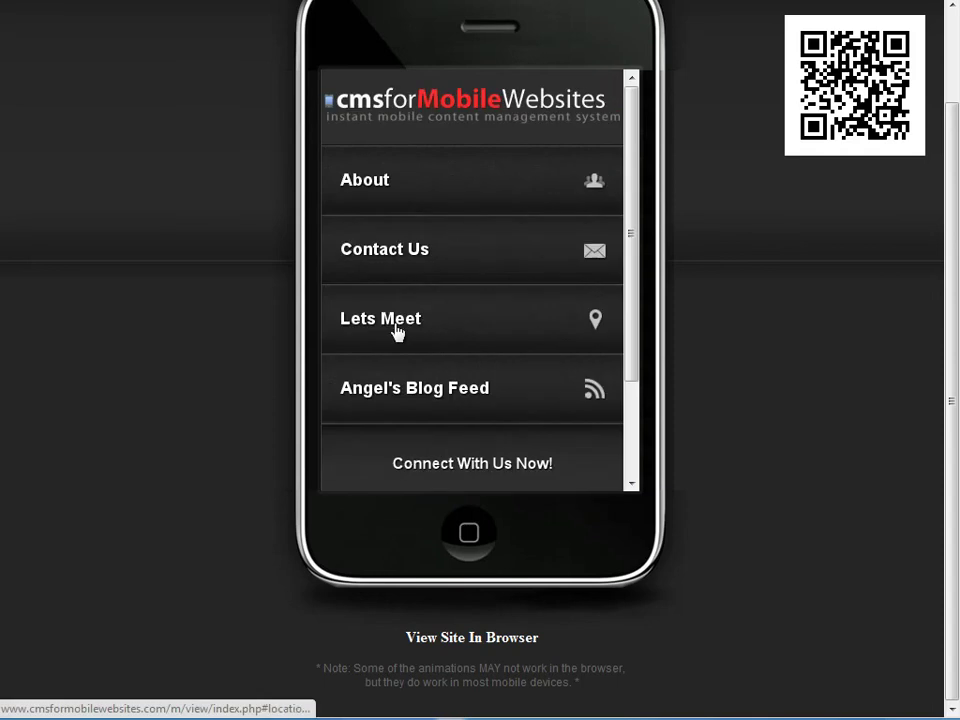
left_click(397, 330)
scroll(465, 300, "down", 3)
scroll(465, 298, "up", 5)
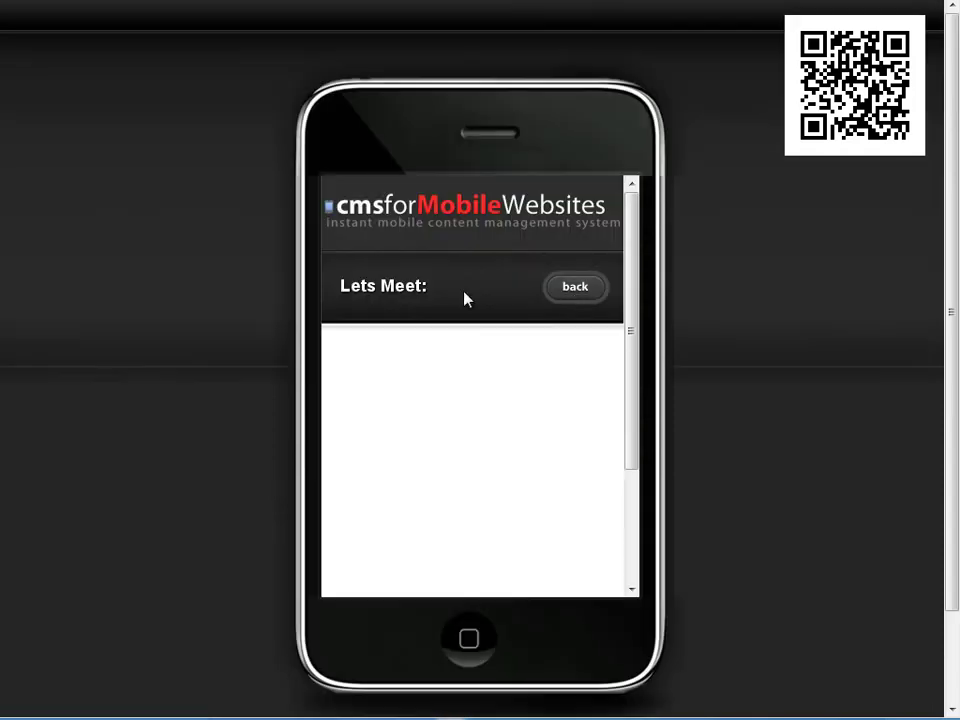
left_click(572, 288)
scroll(563, 294, "down", 2)
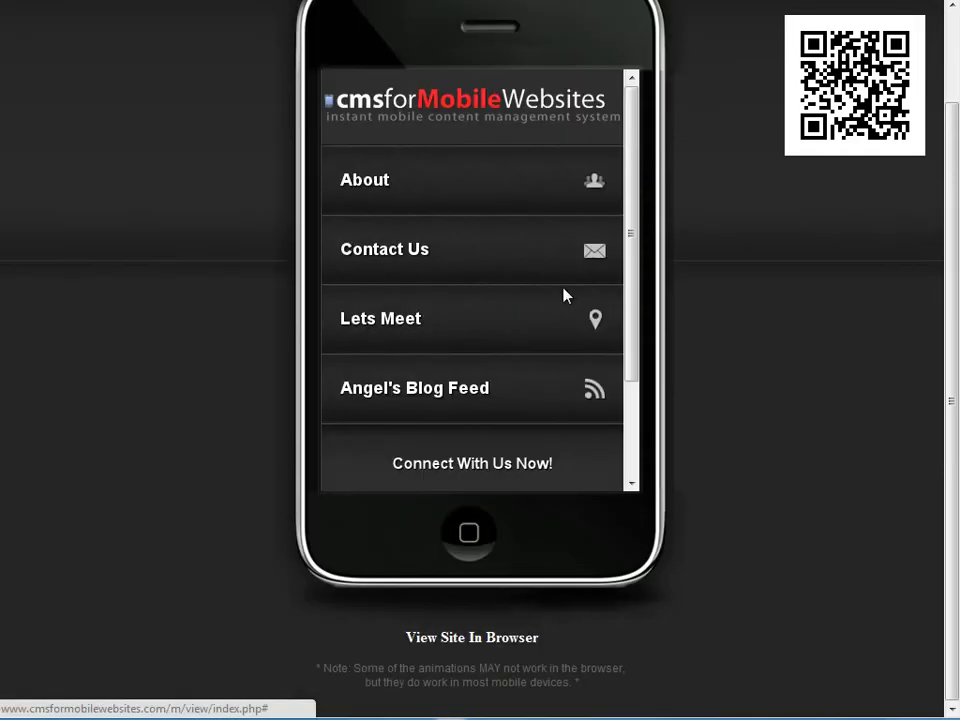
left_click(383, 330)
left_click(578, 182)
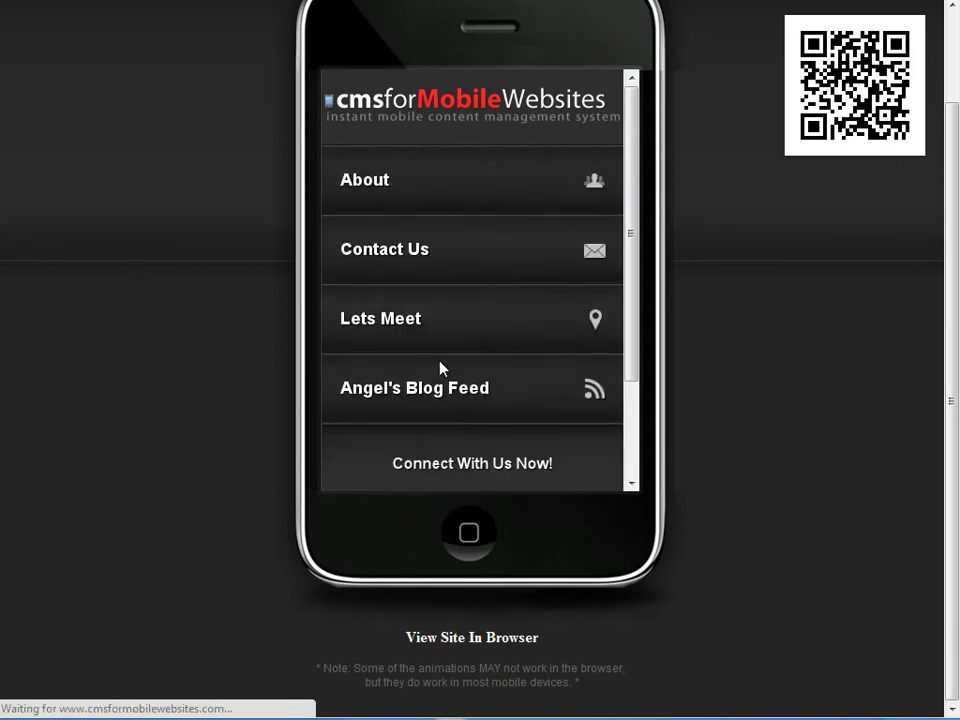
left_click(431, 388)
scroll(480, 358, "down", 3)
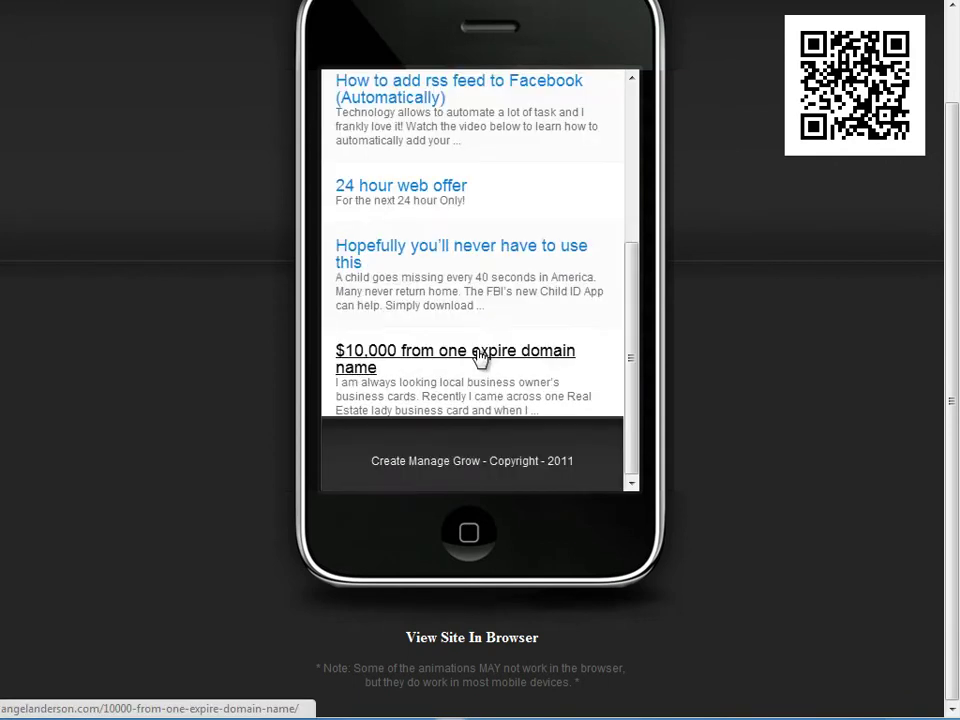
scroll(478, 345, "up", 5)
left_click(557, 300)
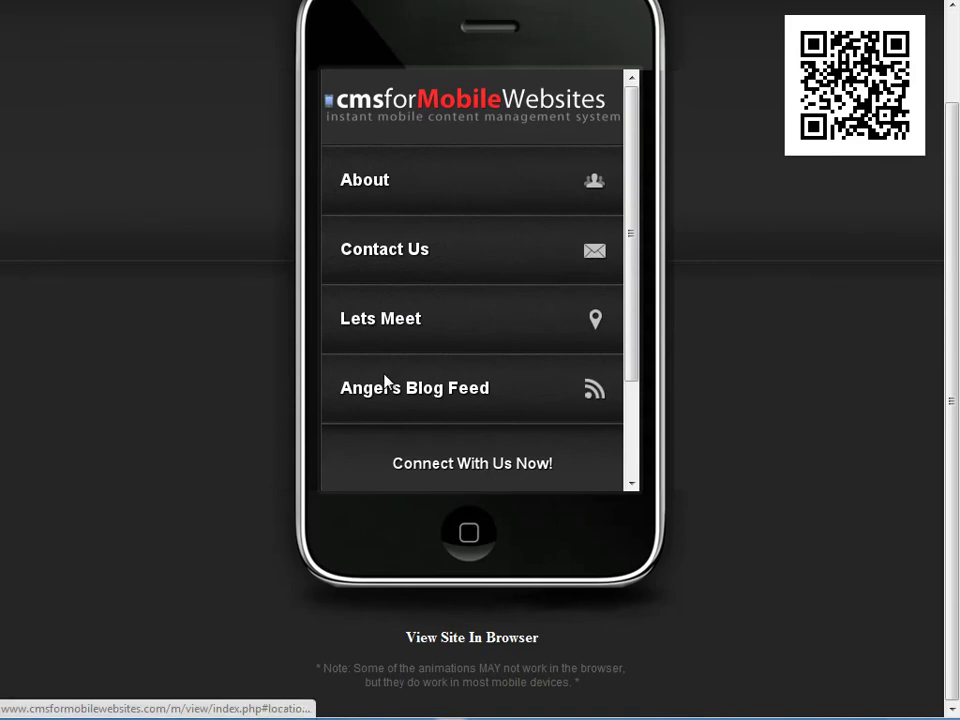
scroll(405, 390, "down", 2)
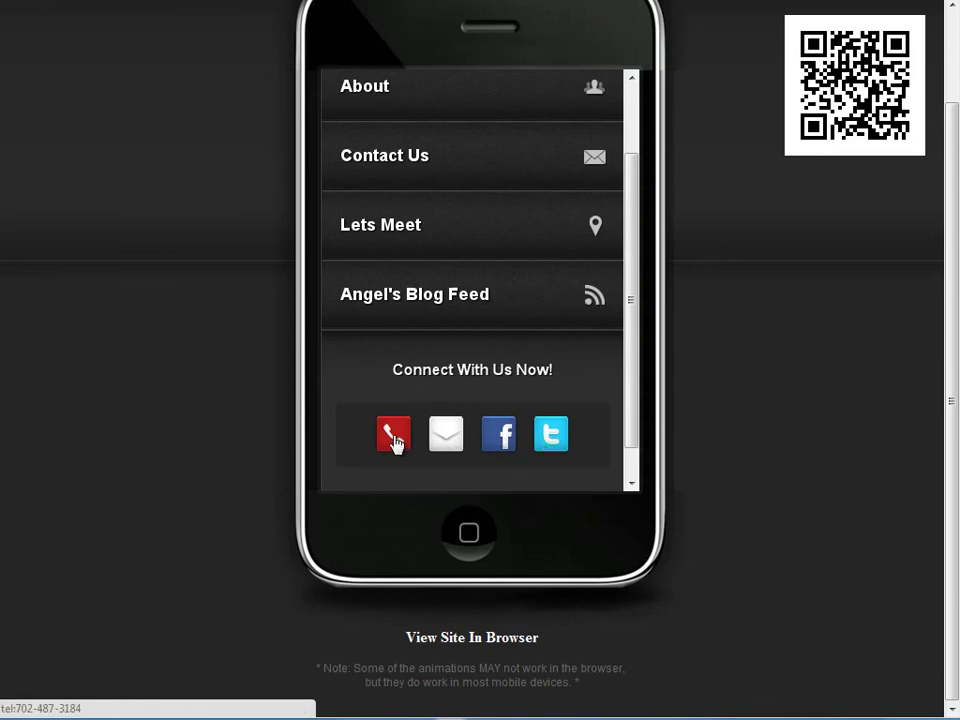
scroll(398, 420, "up", 4)
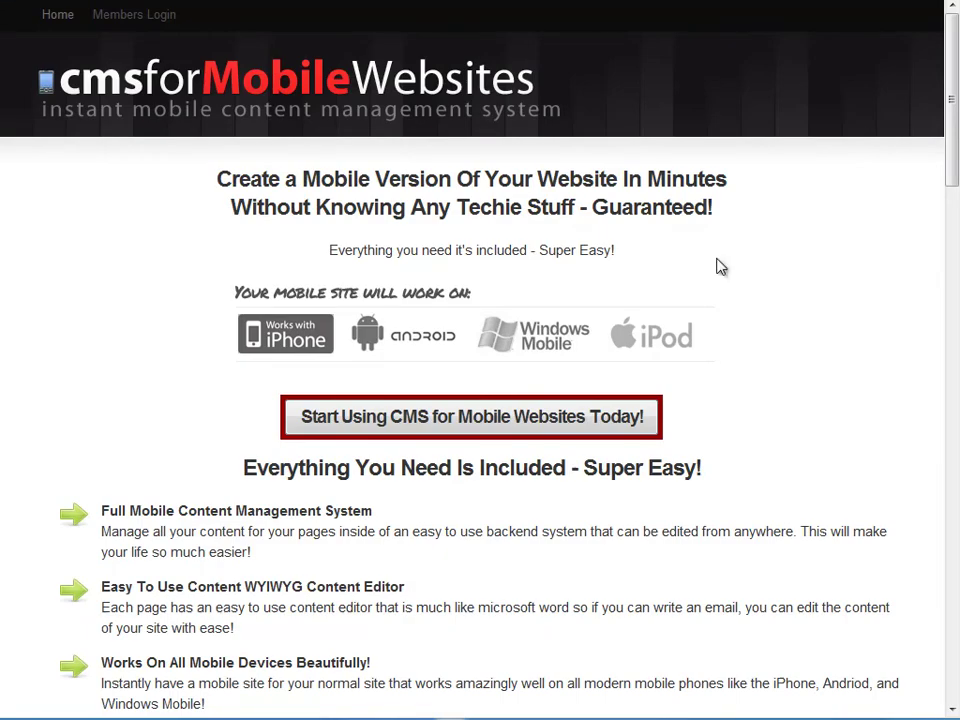
Scroll through the home page's mobile-site feature list and back up.
scroll(720, 266, "down", 3)
scroll(720, 266, "down", 2)
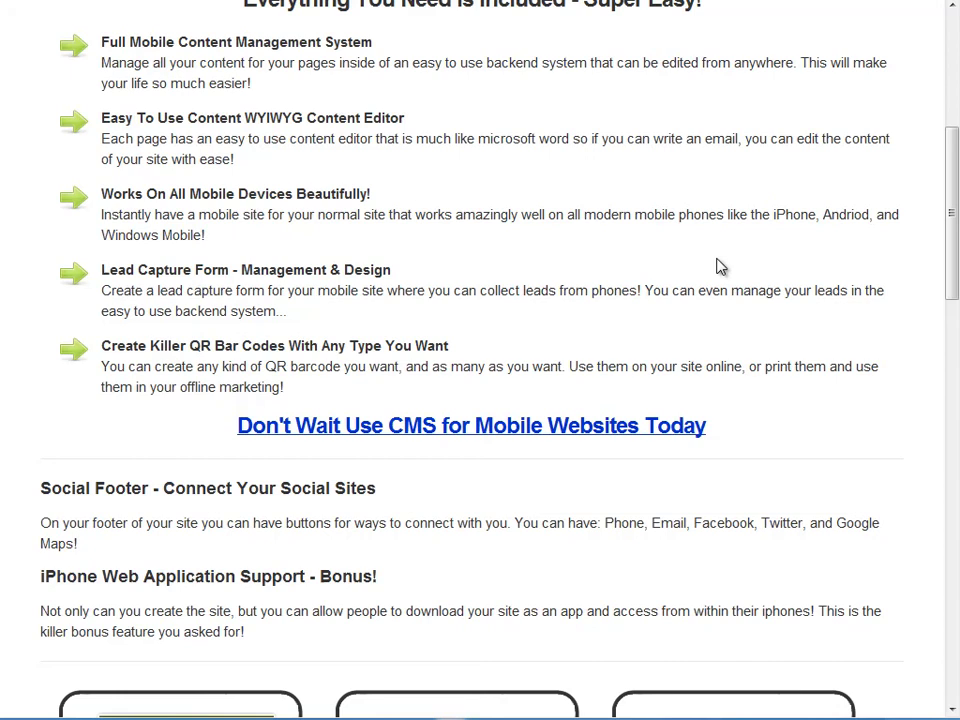
scroll(720, 266, "down", 4)
scroll(718, 268, "down", 2)
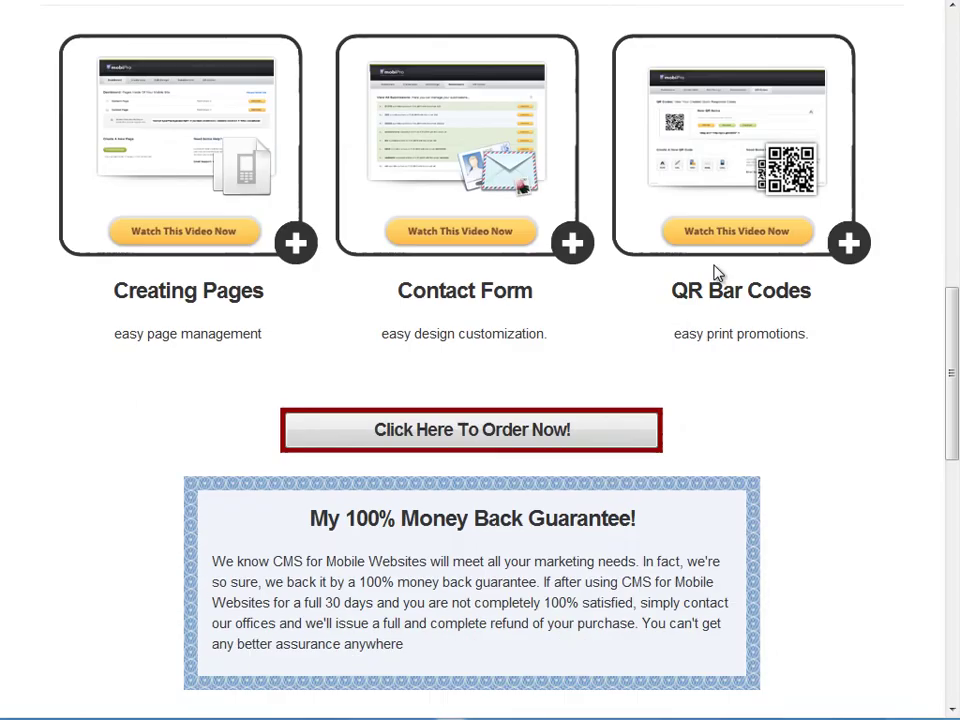
scroll(720, 280, "down", 4)
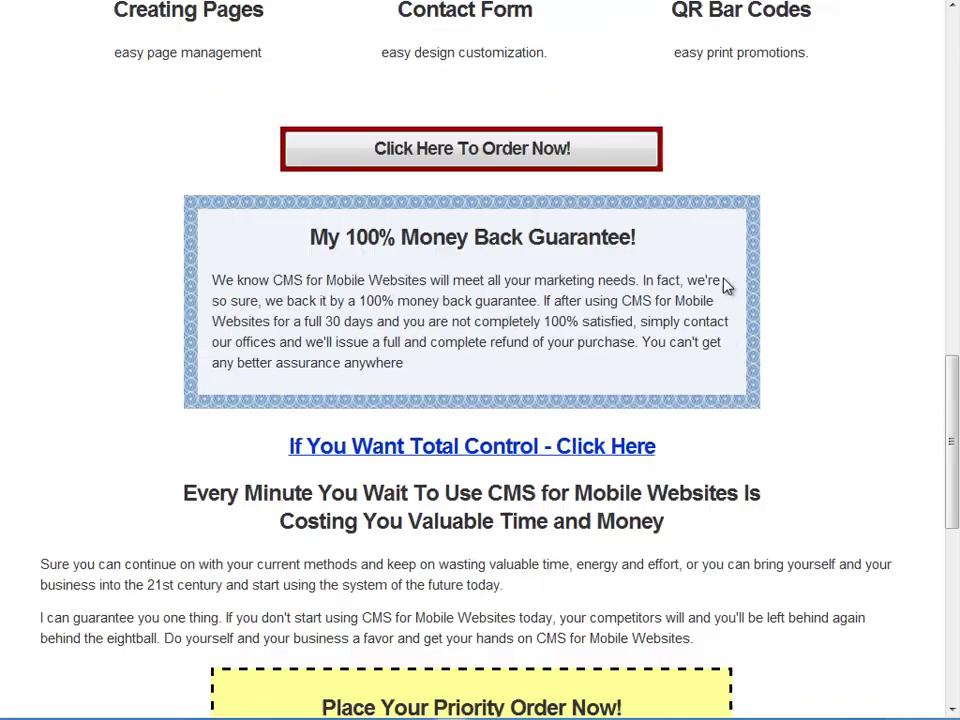
scroll(727, 287, "down", 3)
scroll(727, 287, "down", 1)
scroll(727, 287, "up", 5)
scroll(727, 287, "up", 6)
scroll(727, 287, "up", 6)
scroll(727, 287, "up", 2)
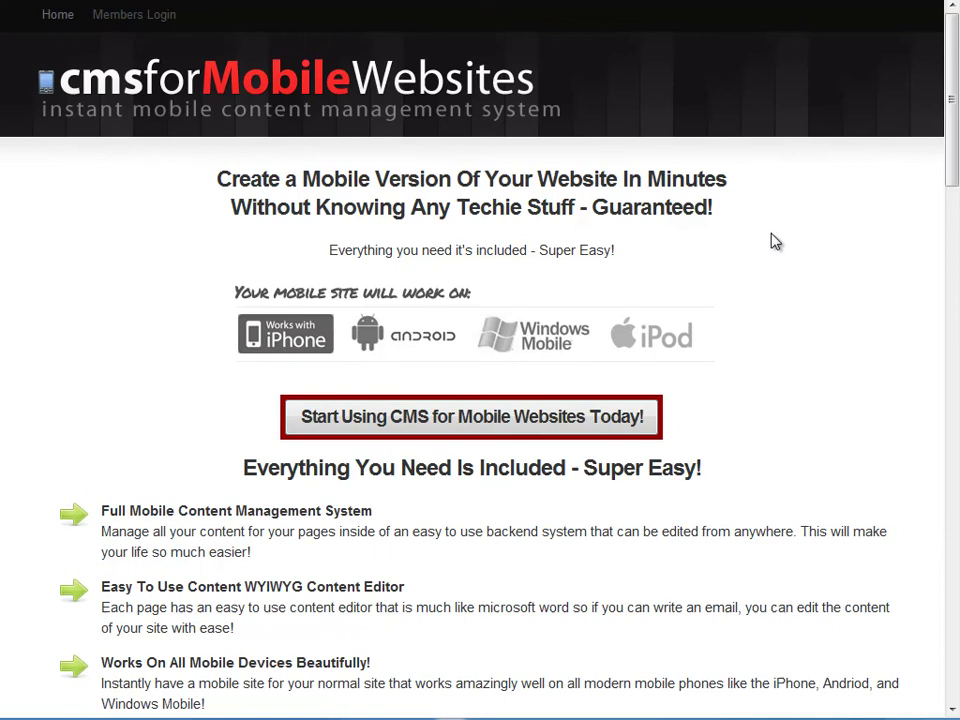
Scroll down past the demo videos to the money-back guarantee, then back toward the headline.
scroll(775, 241, "down", 1)
scroll(775, 241, "down", 1)
scroll(775, 241, "down", 1)
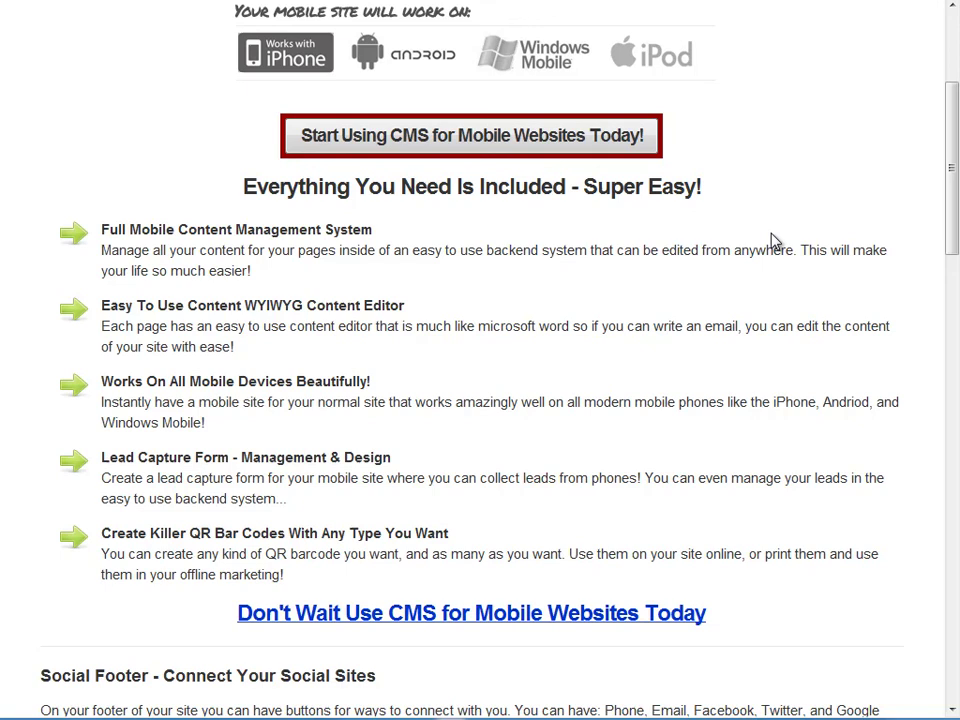
scroll(771, 241, "down", 1)
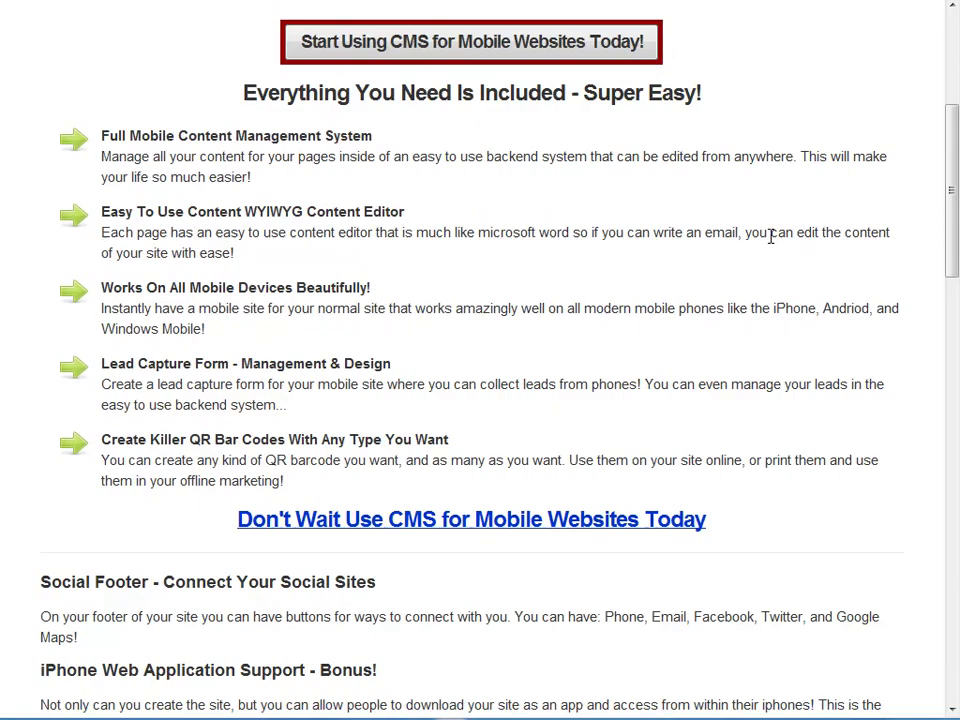
scroll(778, 262, "down", 1)
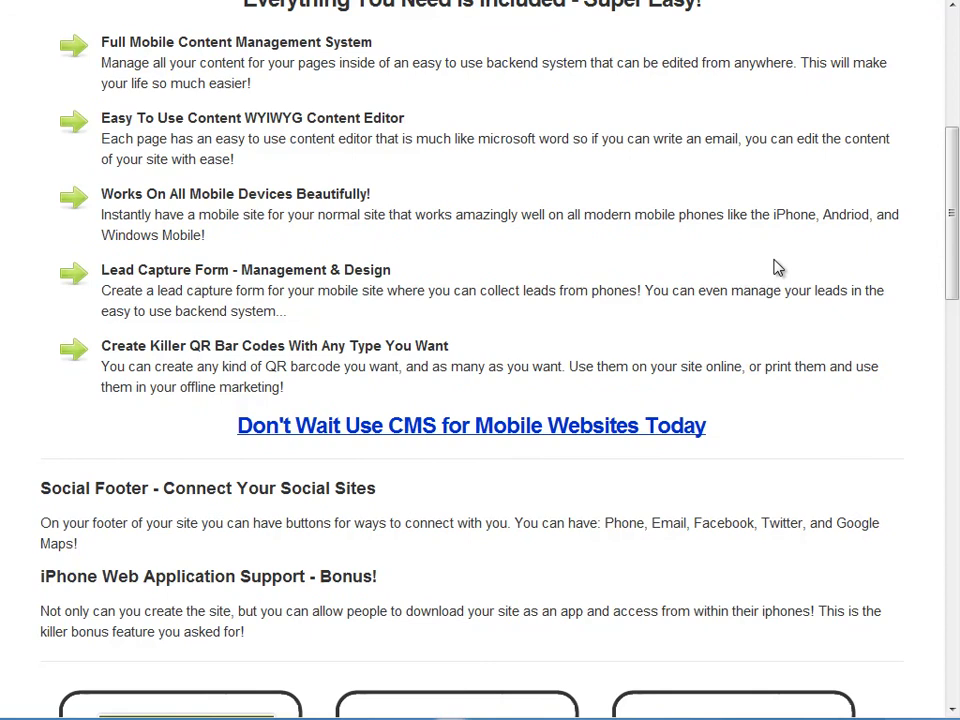
scroll(778, 268, "down", 3)
scroll(778, 268, "down", 1)
scroll(778, 268, "down", 2)
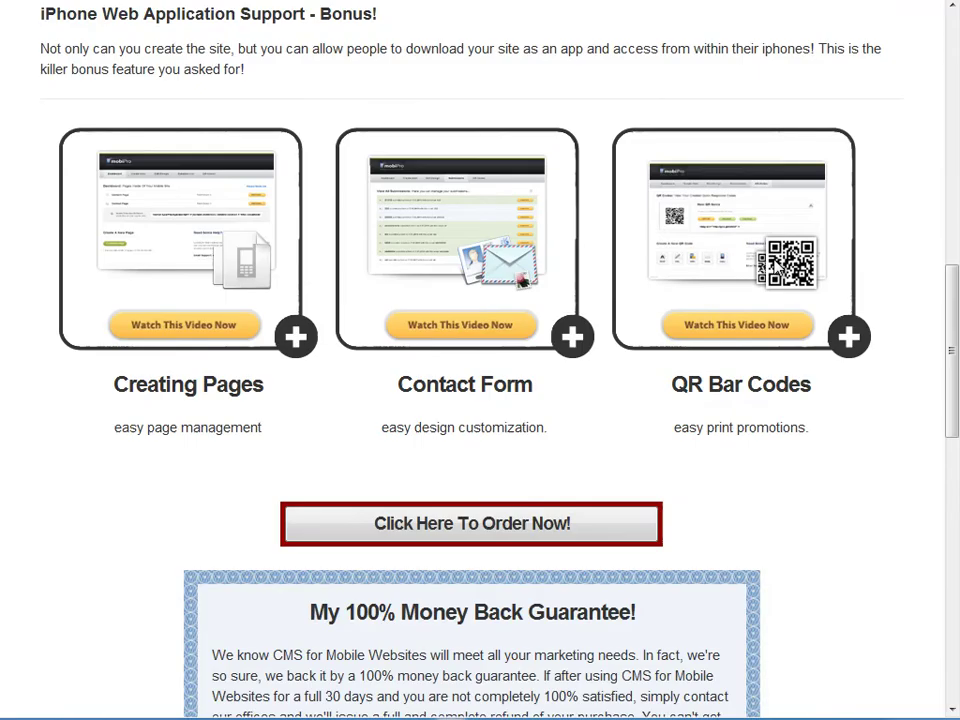
scroll(778, 268, "down", 5)
scroll(778, 268, "down", 6)
scroll(778, 268, "up", 8)
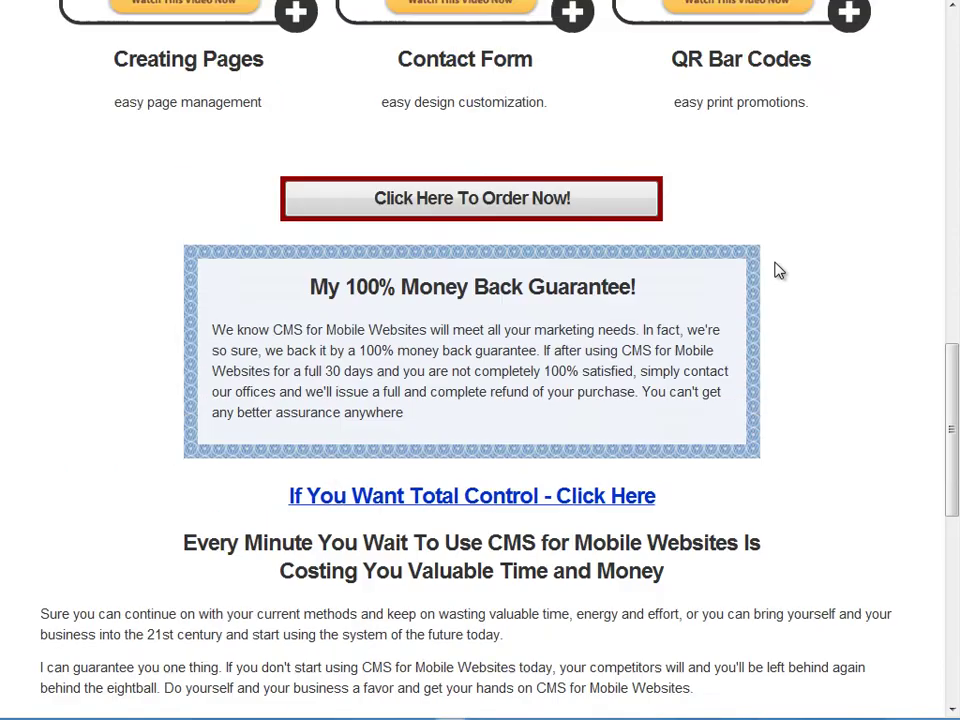
scroll(778, 268, "up", 8)
scroll(778, 270, "up", 6)
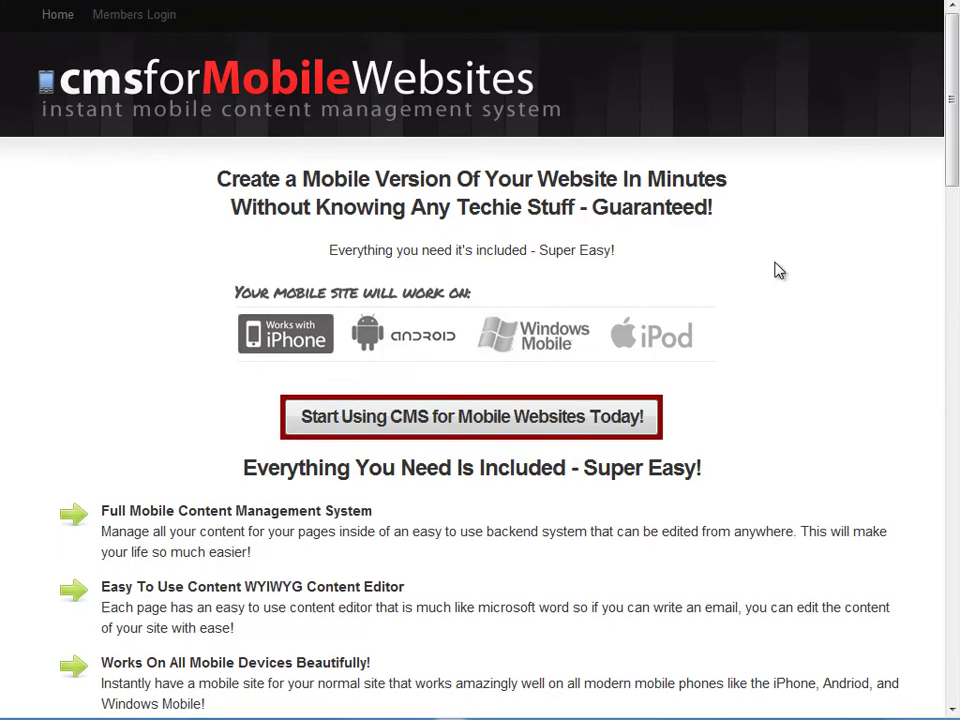